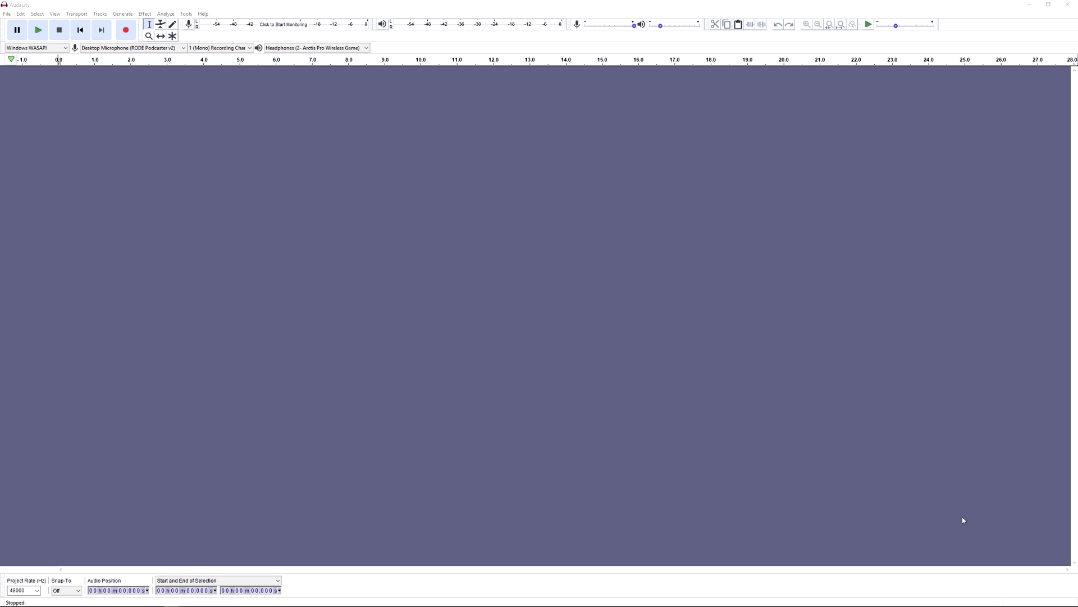
Step: Check the Device Toolbar: WASAPI host, RODE Podcaster v2 mono input, headphones output
{"action": "mouse_move", "coordinate": [1006, 605]}
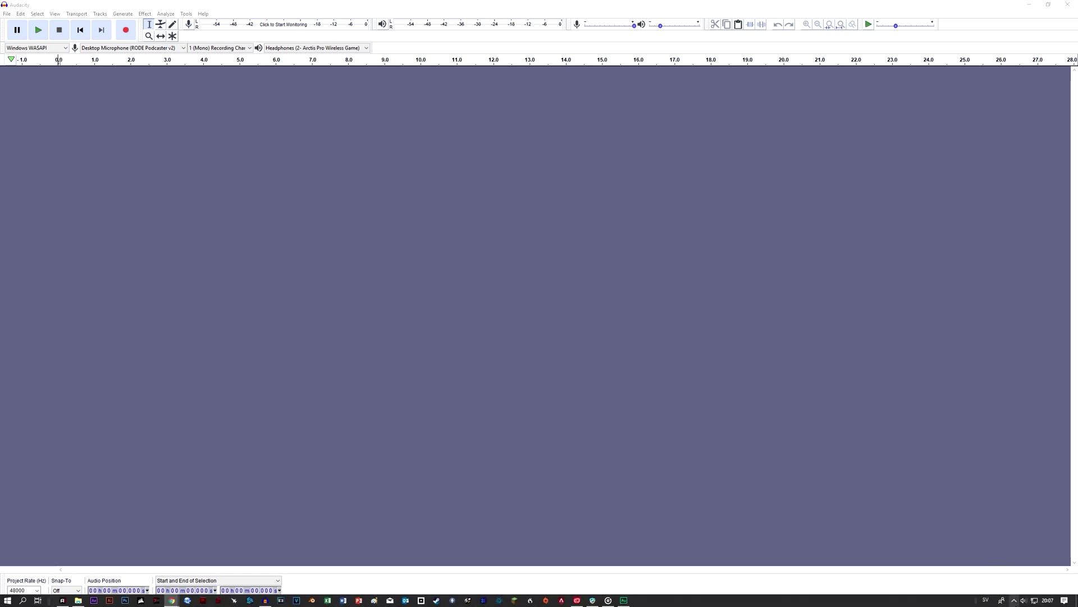
Step: Open the Windows Sound control panel, searching for 'sounds'
{"action": "right_click", "coordinate": [1024, 603]}
{"action": "left_click", "coordinate": [996, 575]}
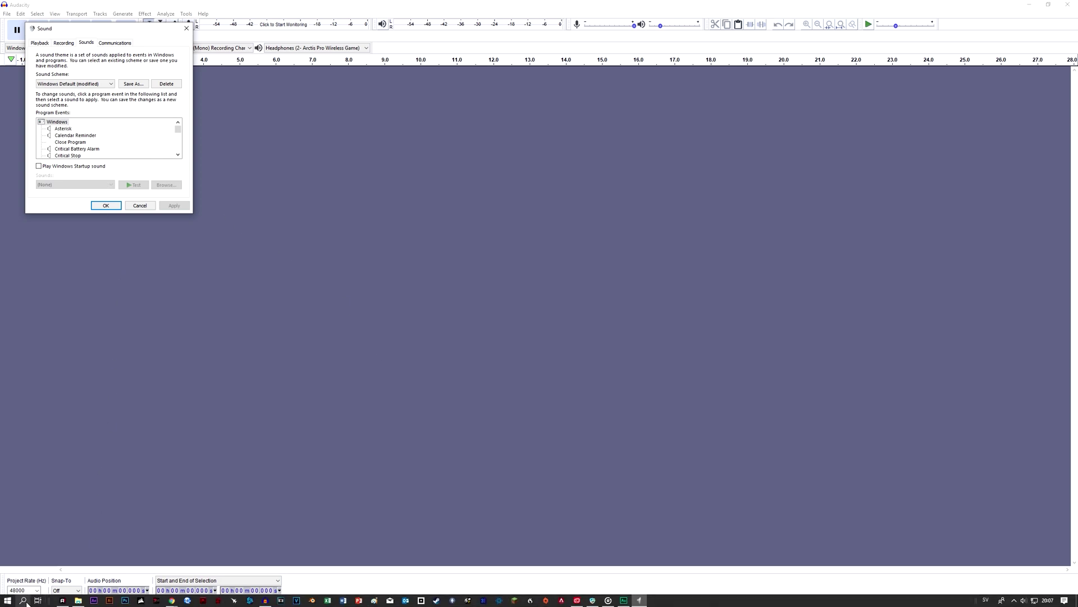
{"action": "left_click", "coordinate": [25, 601]}
{"action": "type", "text": "s"}
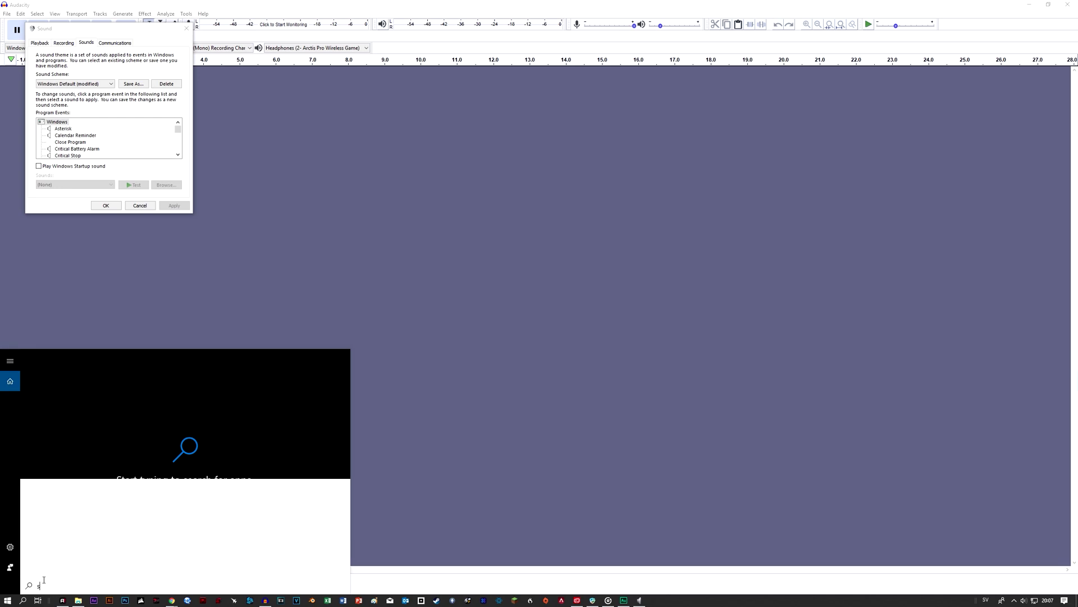
{"action": "type", "text": "ounds"}
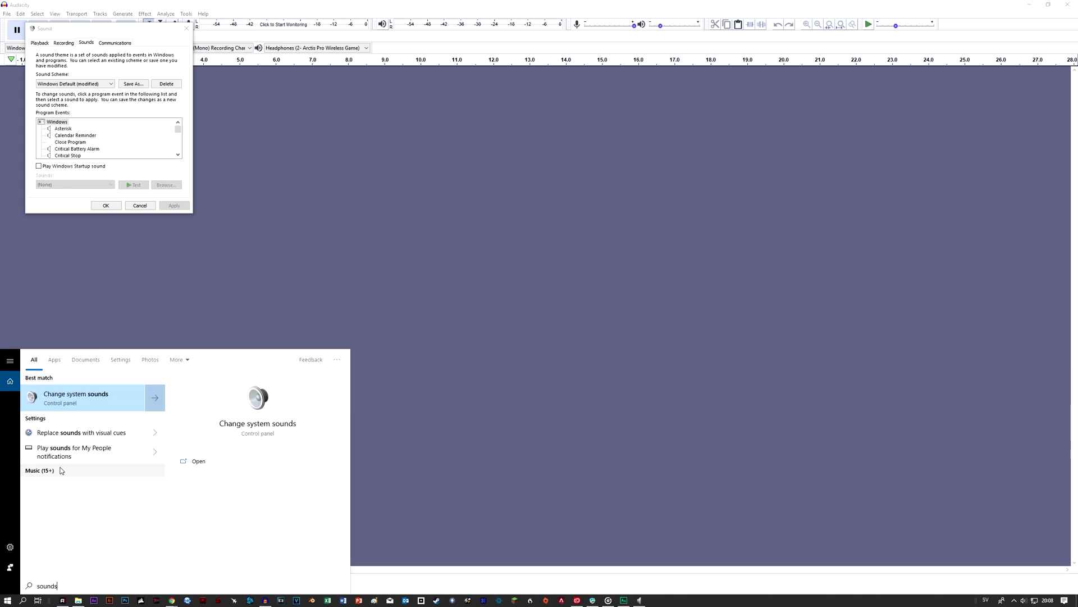
{"action": "left_click", "coordinate": [77, 397]}
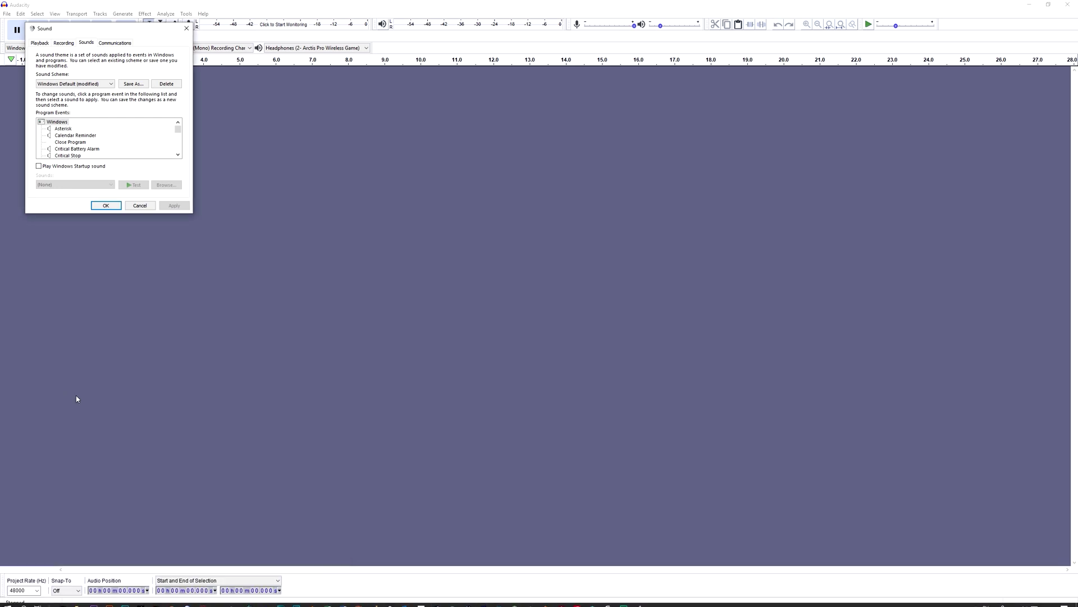
Step: Centre the Sound window and select Desktop Microphone (RODE Podcaster v2) under Recording
{"action": "left_click_drag", "start_coordinate": [105, 33], "coordinate": [311, 135]}
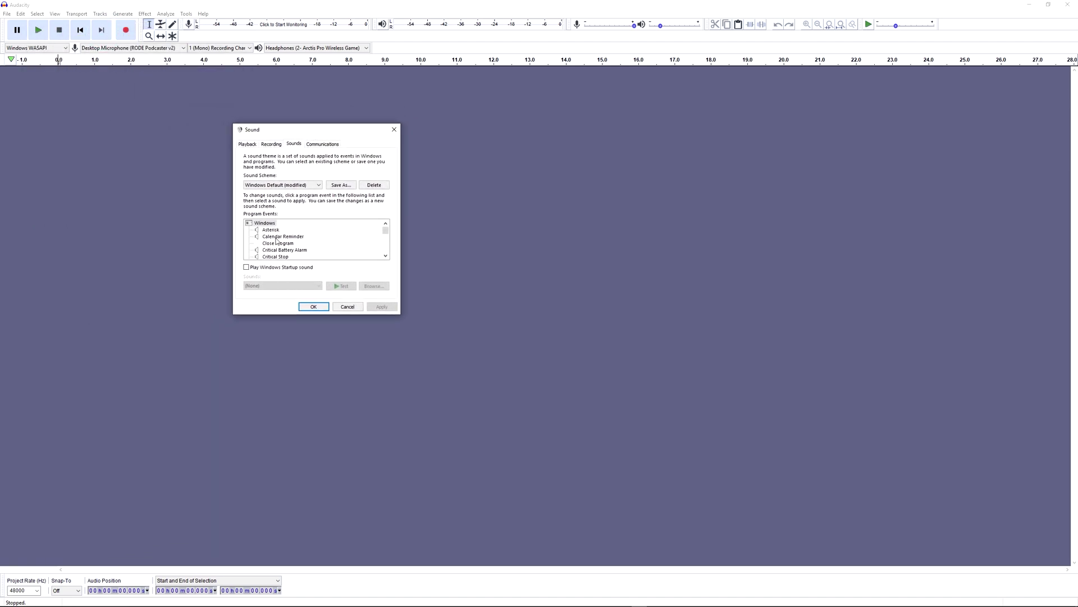
{"action": "left_click", "coordinate": [271, 144]}
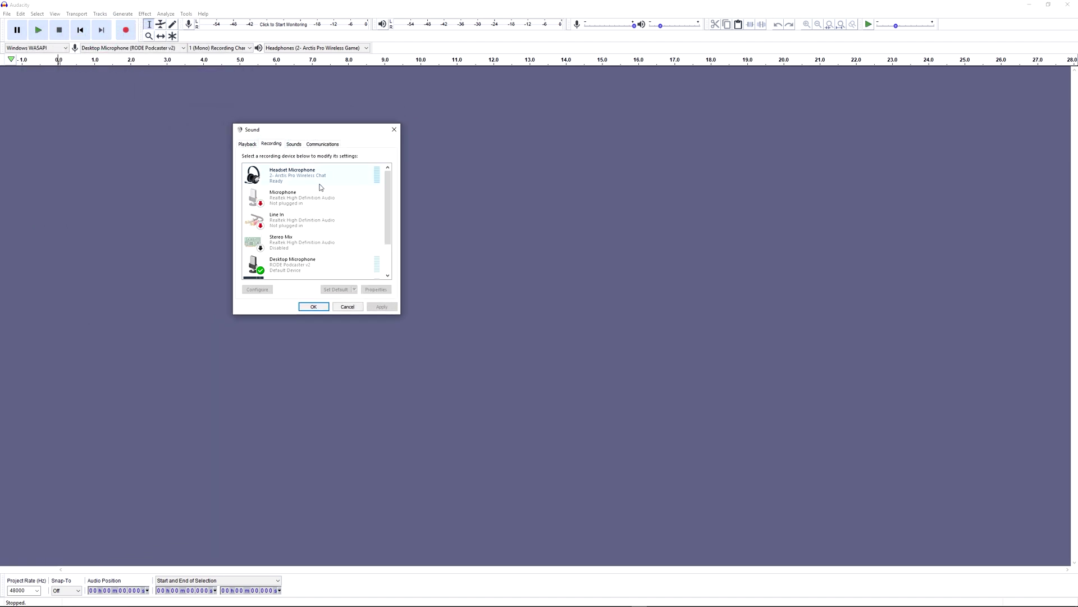
{"action": "left_click", "coordinate": [301, 269]}
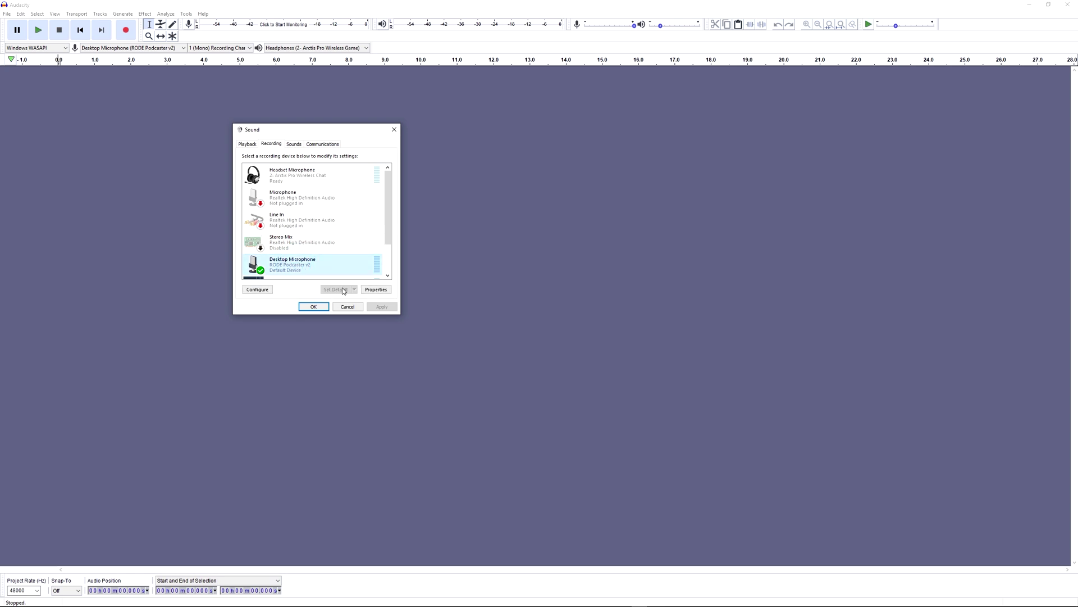
Step: In the microphone's properties, check its level and keep the 1 channel, 24 bit, 48000 Hz format
{"action": "left_click", "coordinate": [375, 289]}
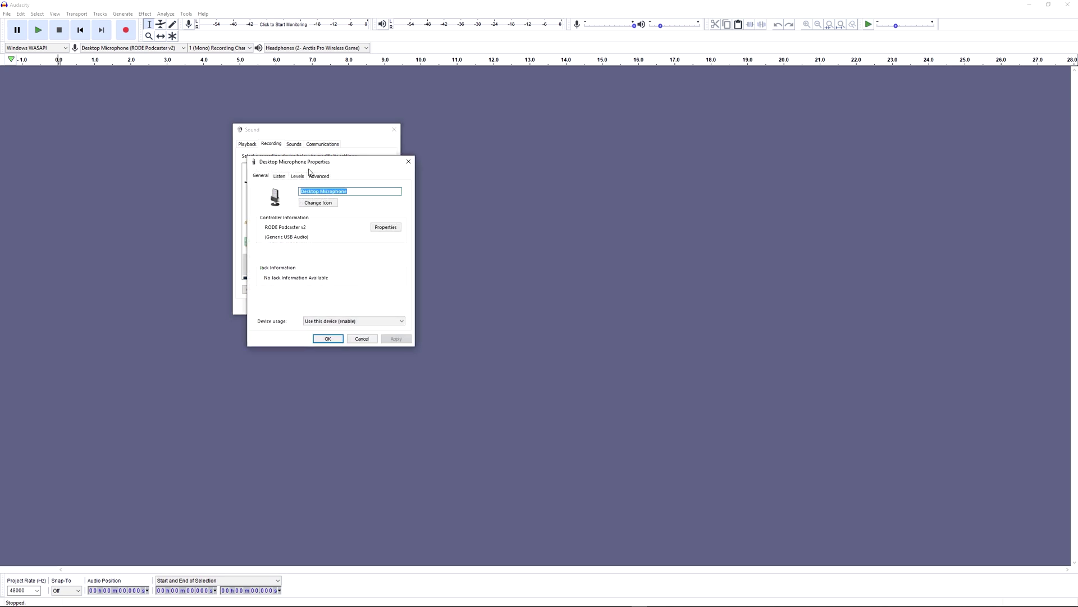
{"action": "left_click", "coordinate": [318, 177]}
{"action": "left_click", "coordinate": [297, 177]}
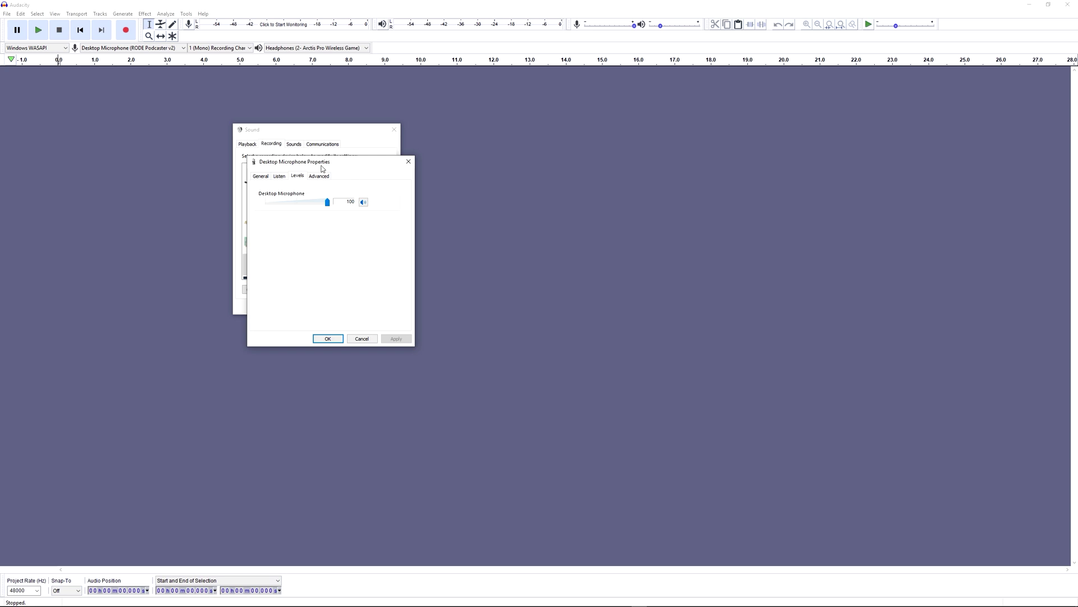
{"action": "left_click", "coordinate": [320, 176]}
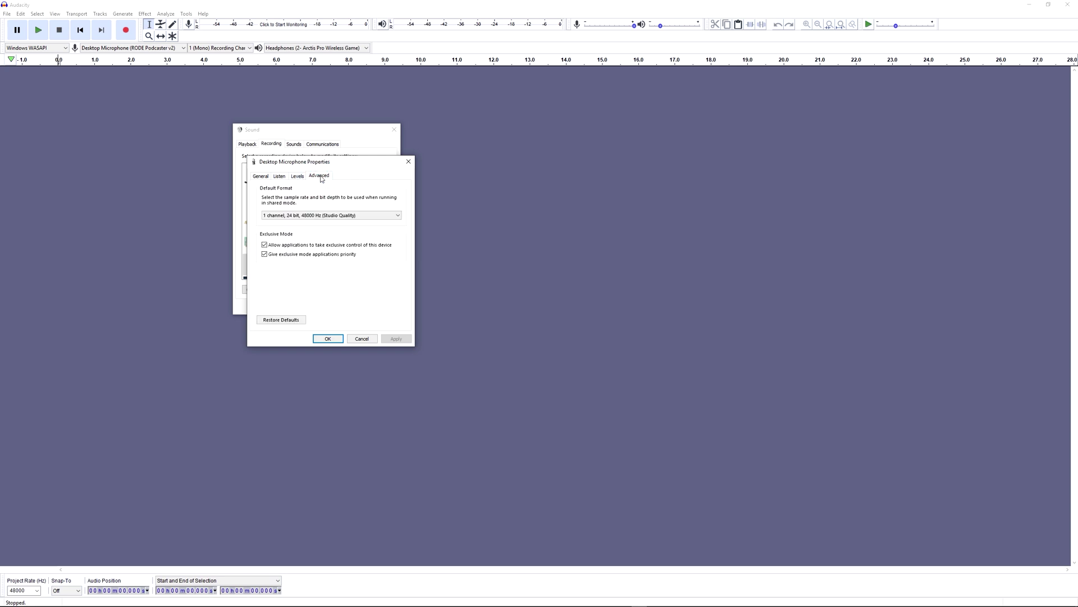
{"action": "left_click", "coordinate": [304, 216]}
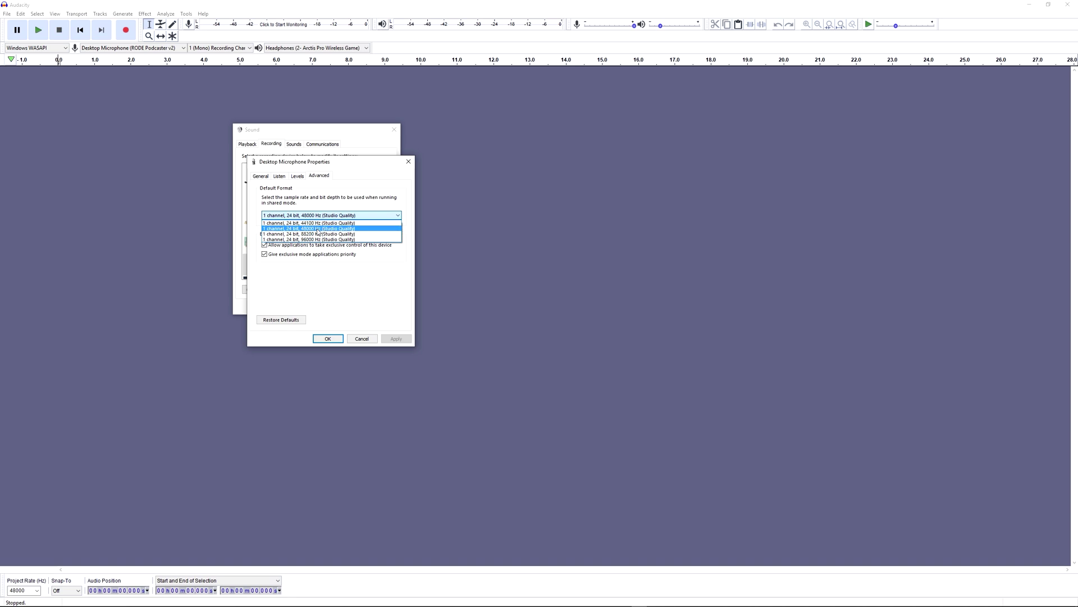
{"action": "left_click", "coordinate": [316, 229]}
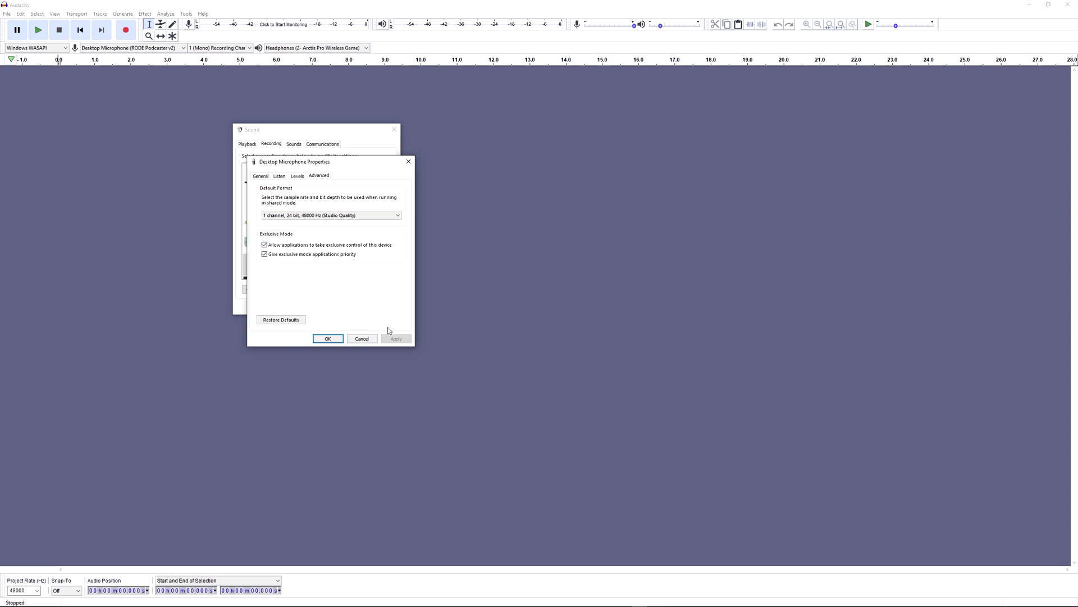
Step: Confirm the mic format, close the Sound window, and set Audacity's project rate to 48000 Hz
{"action": "left_click", "coordinate": [327, 338]}
{"action": "left_click", "coordinate": [394, 130]}
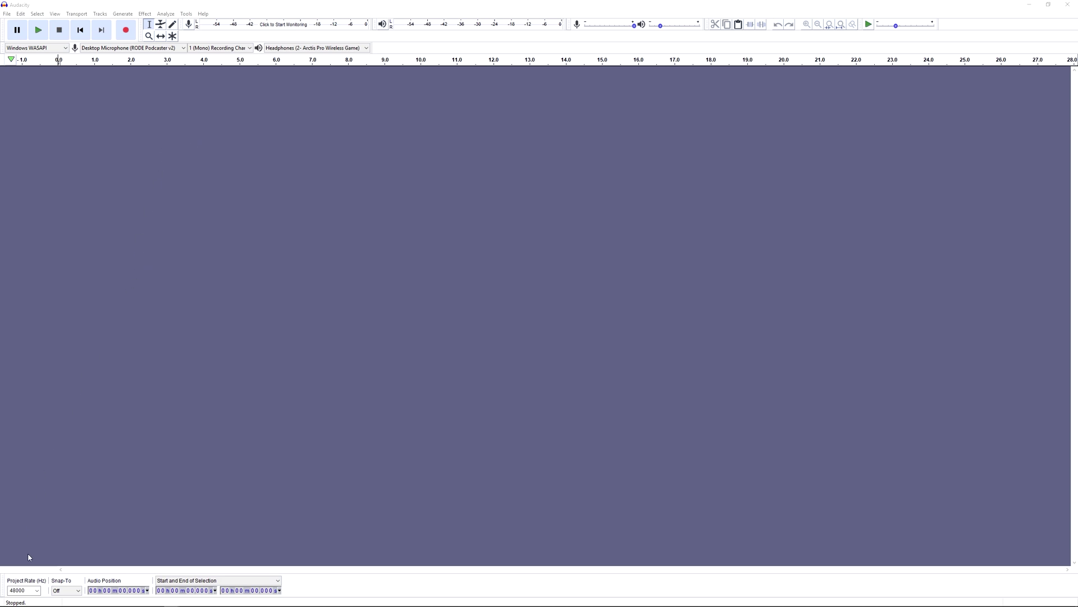
{"action": "left_click", "coordinate": [36, 591]}
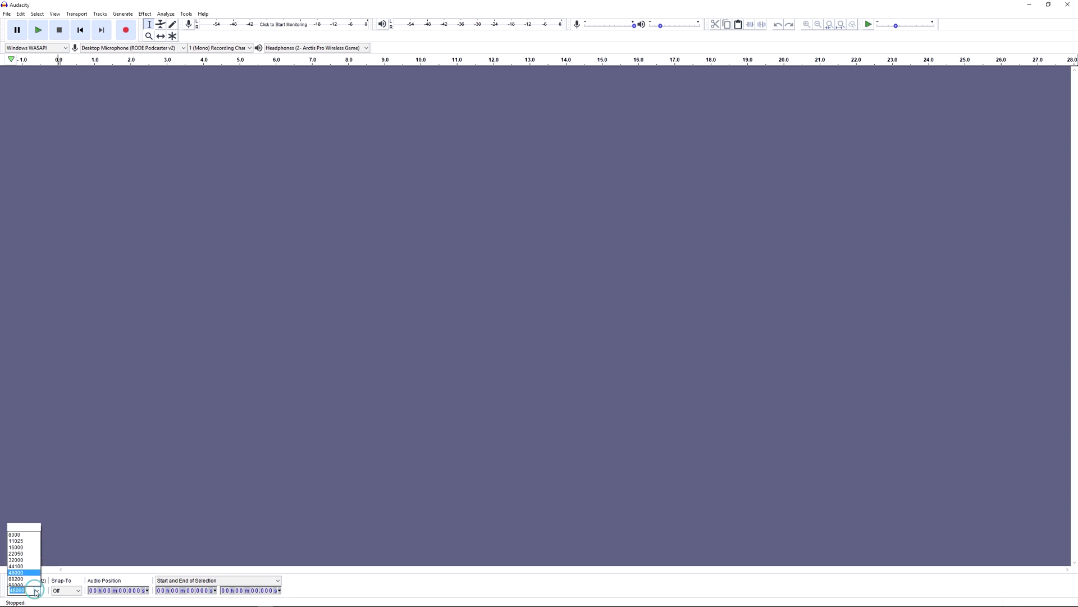
{"action": "left_click", "coordinate": [17, 566]}
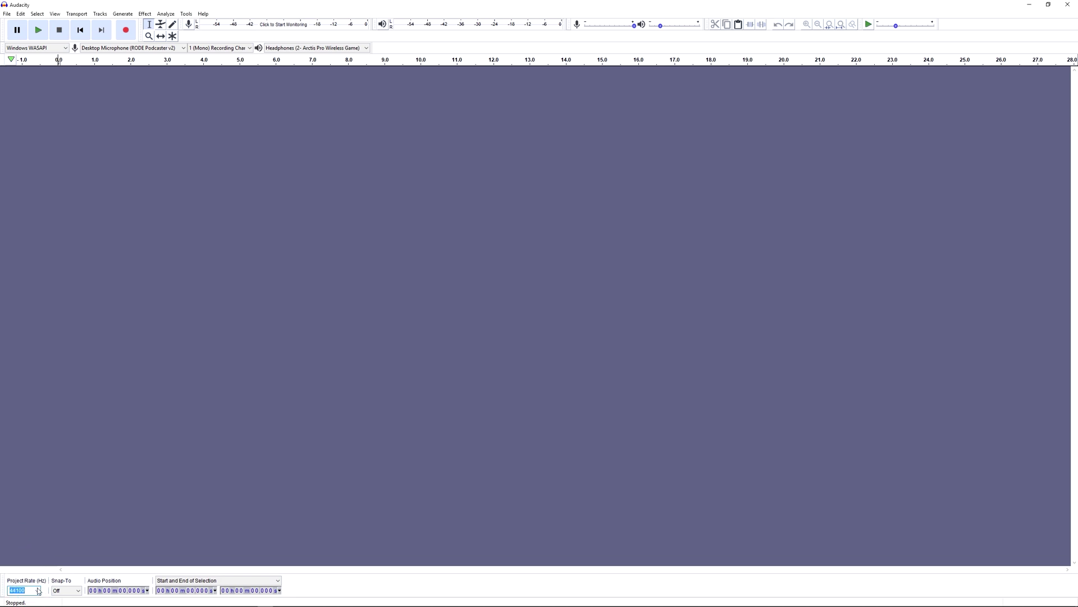
{"action": "left_click", "coordinate": [38, 590]}
{"action": "left_click", "coordinate": [22, 540]}
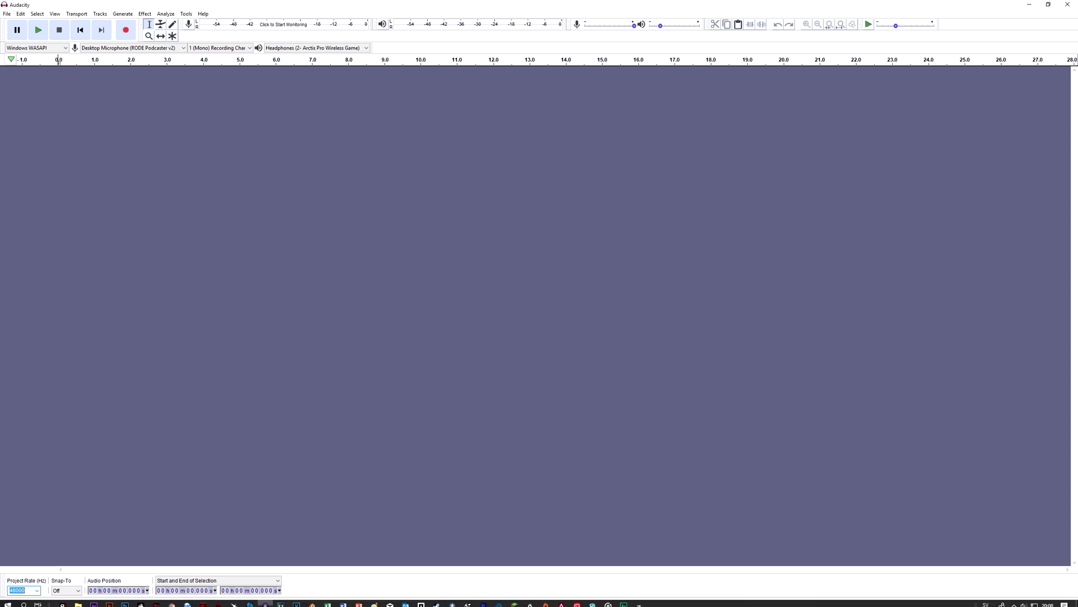
{"action": "left_click", "coordinate": [37, 590]}
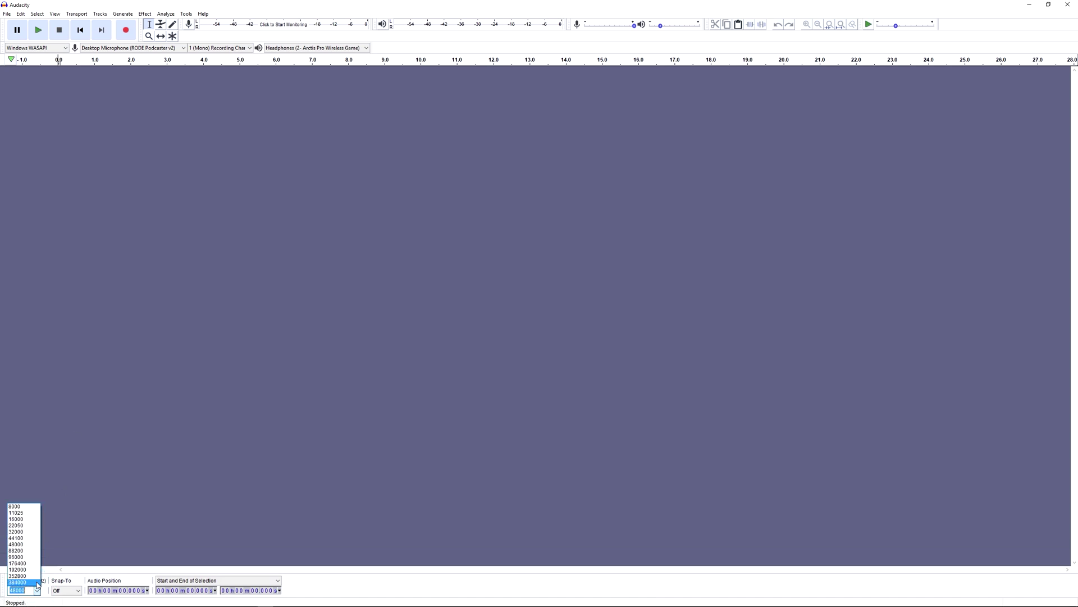
{"action": "left_click", "coordinate": [30, 545]}
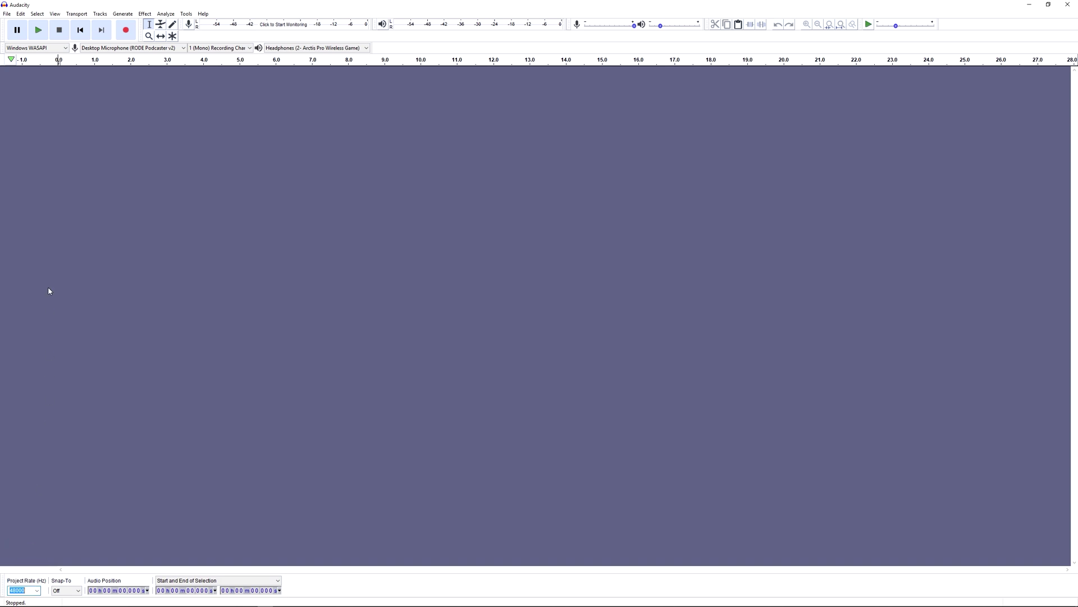
{"action": "left_click", "coordinate": [25, 14]}
{"action": "left_click", "coordinate": [65, 145]}
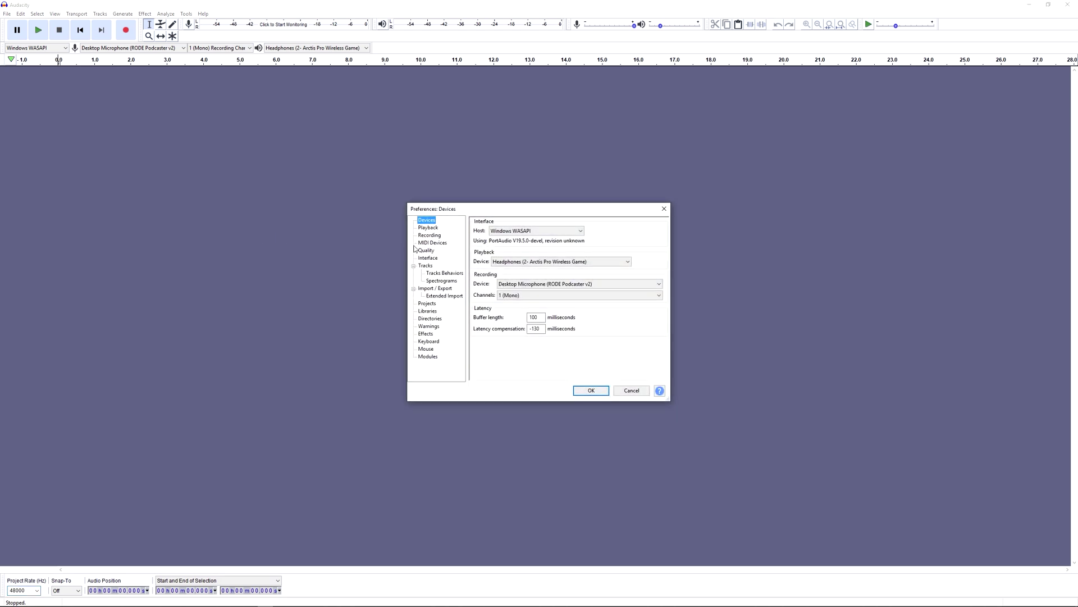
{"action": "left_click", "coordinate": [425, 250]}
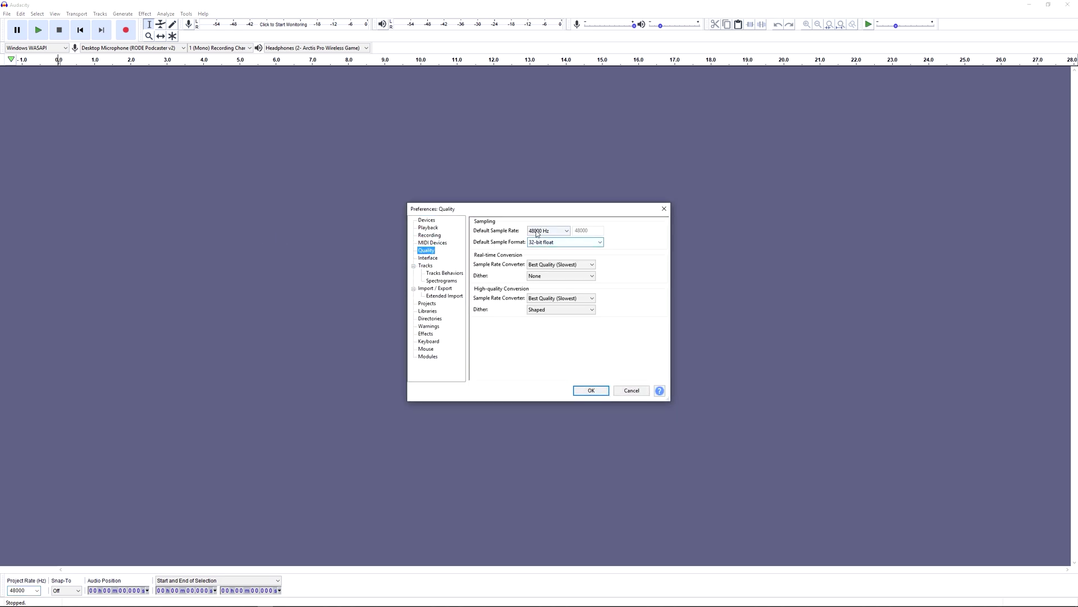
{"action": "left_click", "coordinate": [567, 231]}
{"action": "left_click", "coordinate": [539, 277]}
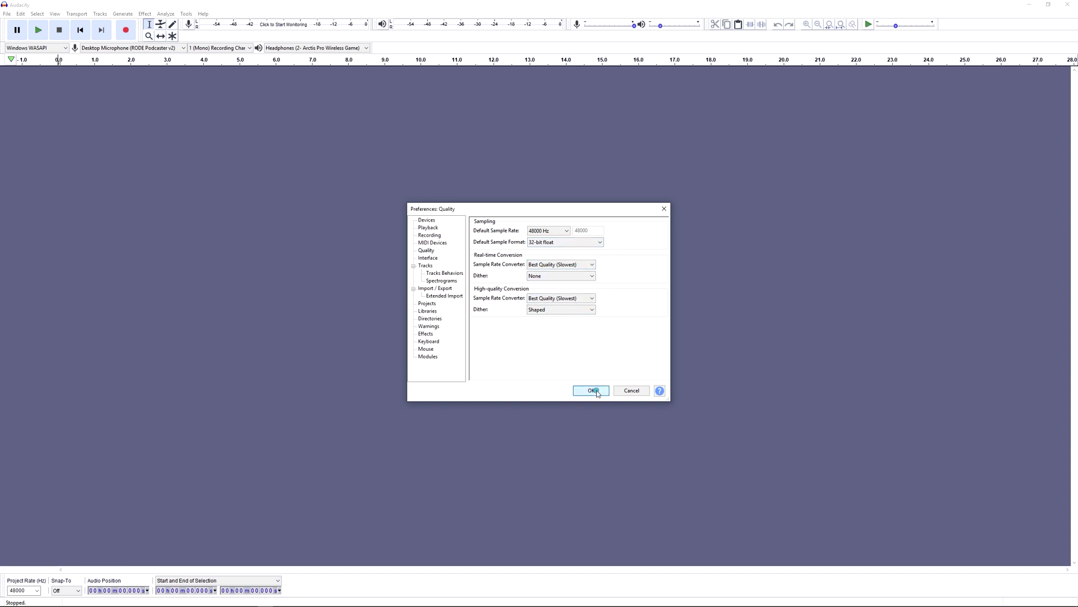
{"action": "left_click", "coordinate": [577, 388]}
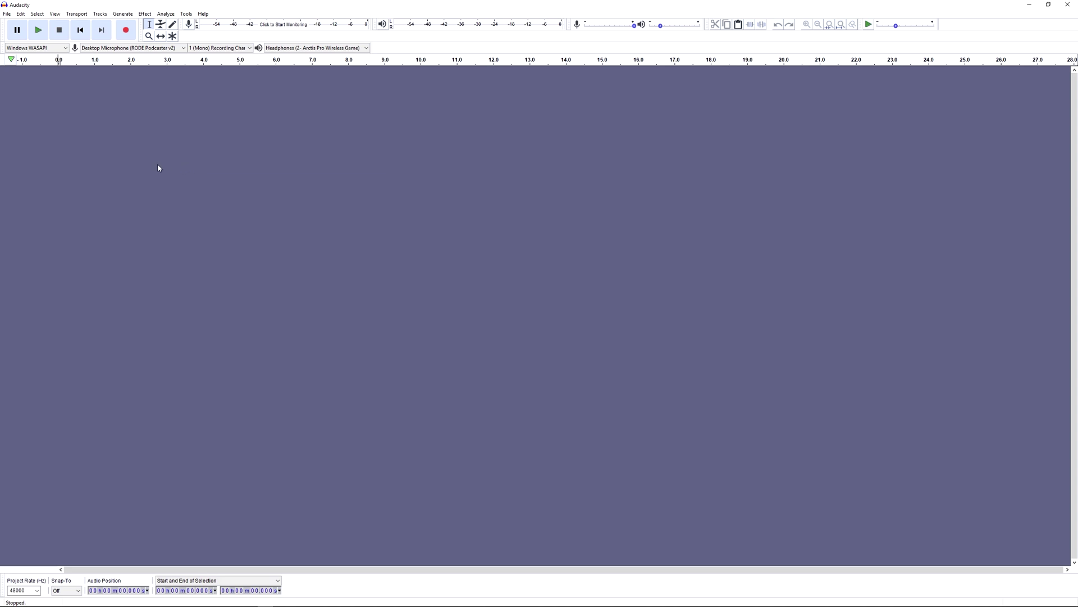
{"action": "left_click_drag", "start_coordinate": [0, 80], "coordinate": [724, 33]}
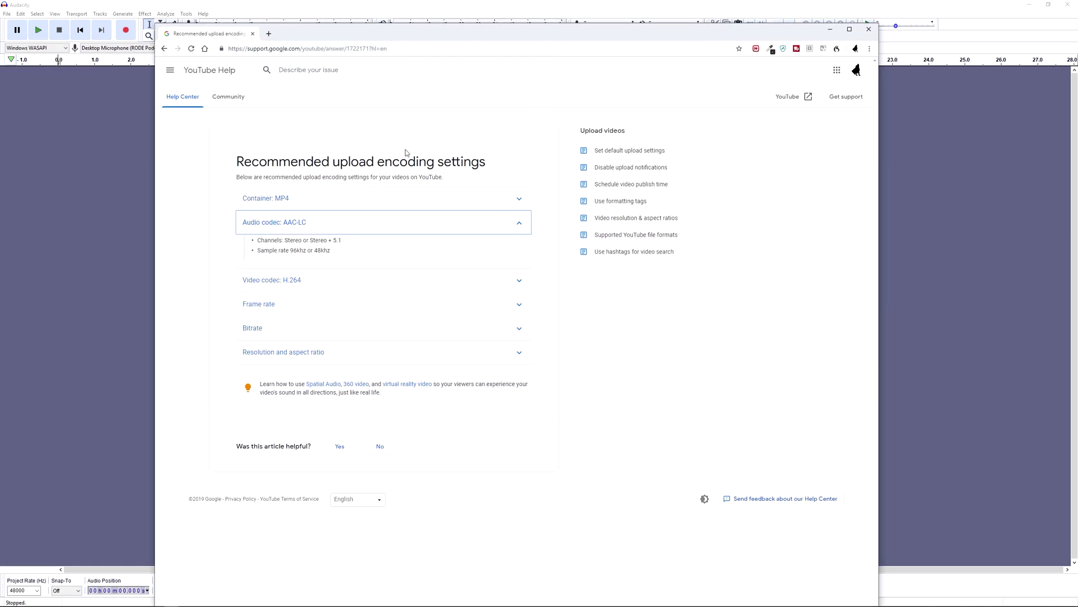
{"action": "left_click", "coordinate": [333, 251]}
{"action": "left_click_drag", "start_coordinate": [333, 251], "coordinate": [290, 250]}
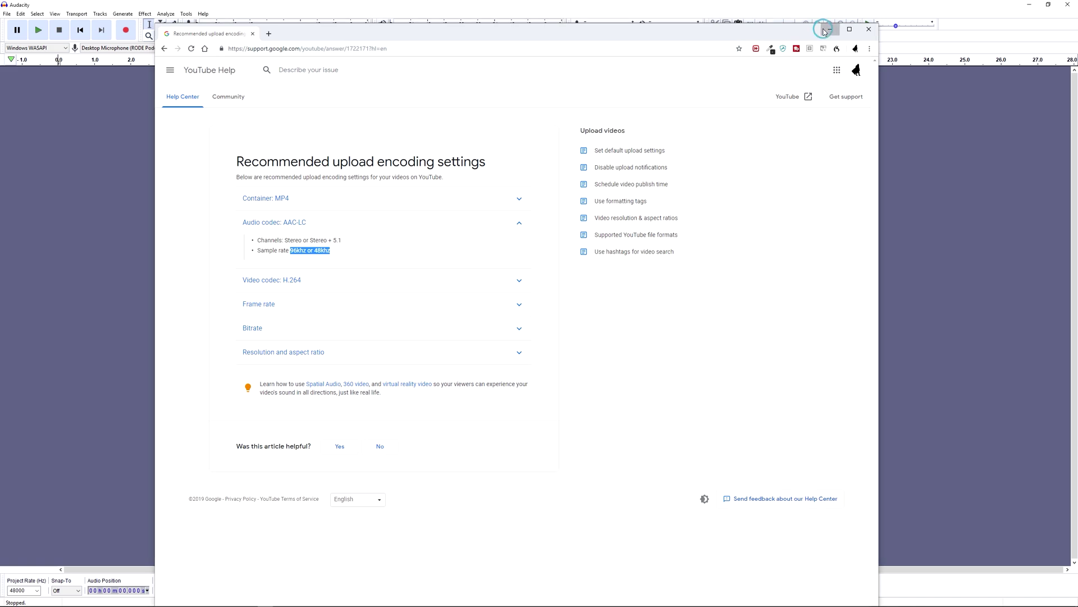
{"action": "left_click", "coordinate": [825, 31]}
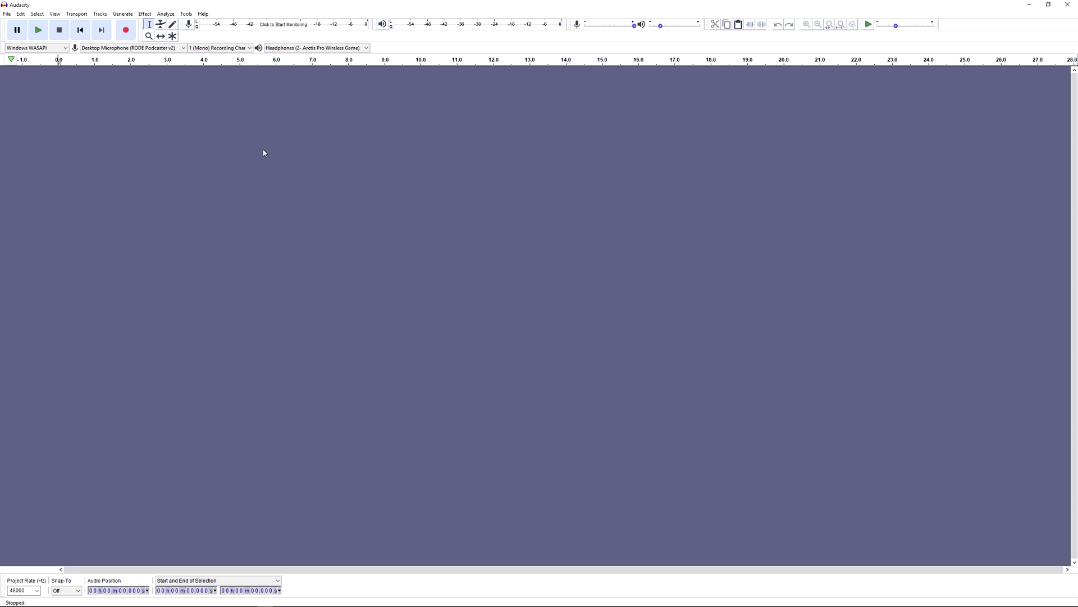
Step: Dismiss the View > Toolbars menu and widen the Device Toolbar so full device names show
{"action": "left_click", "coordinate": [52, 16]}
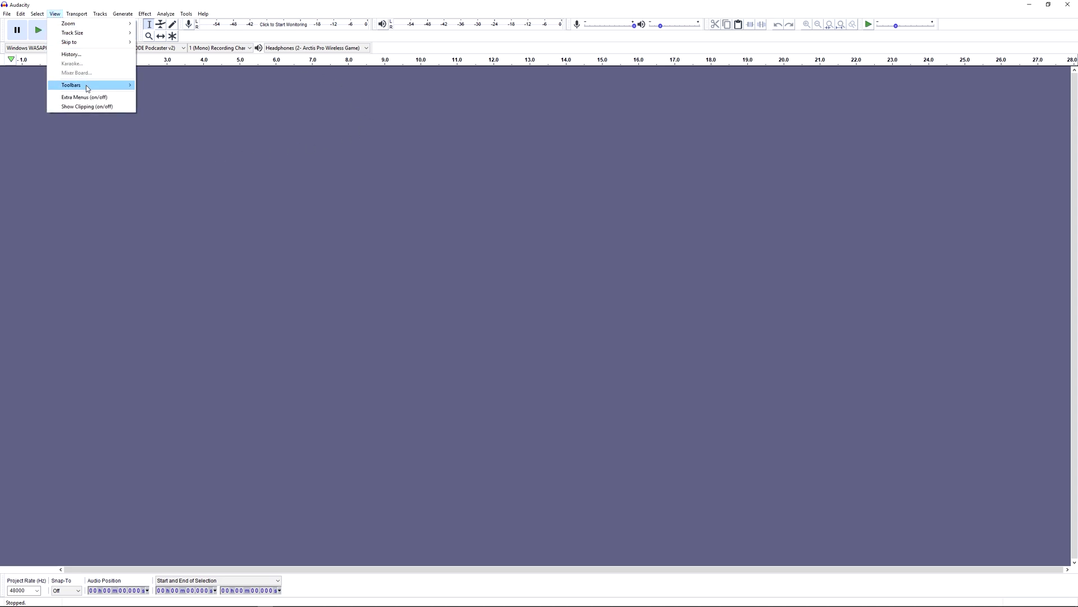
{"action": "mouse_move", "coordinate": [87, 88]}
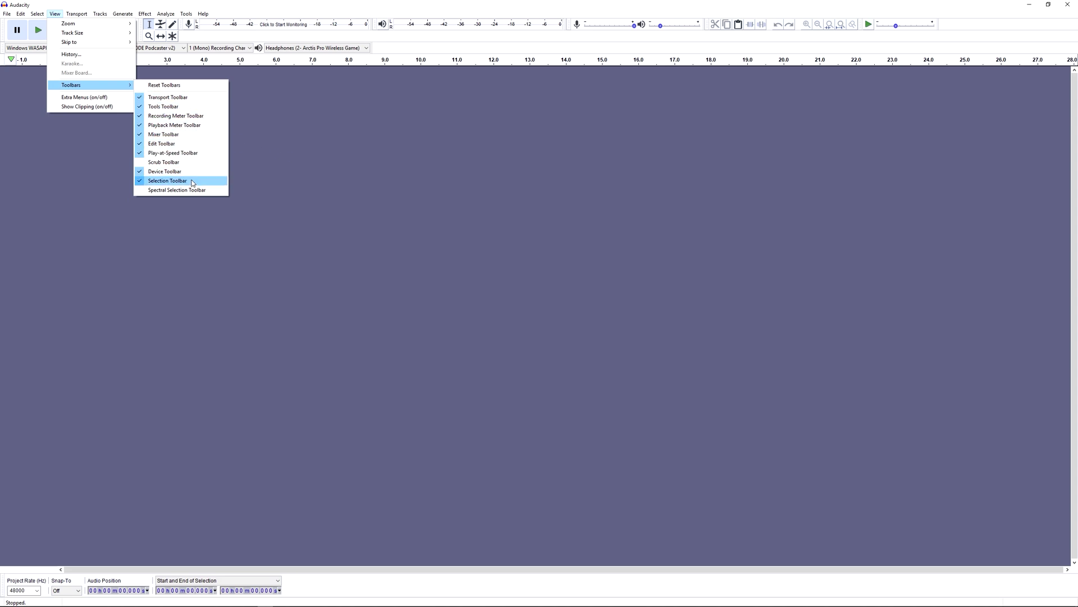
{"action": "left_click", "coordinate": [350, 130]}
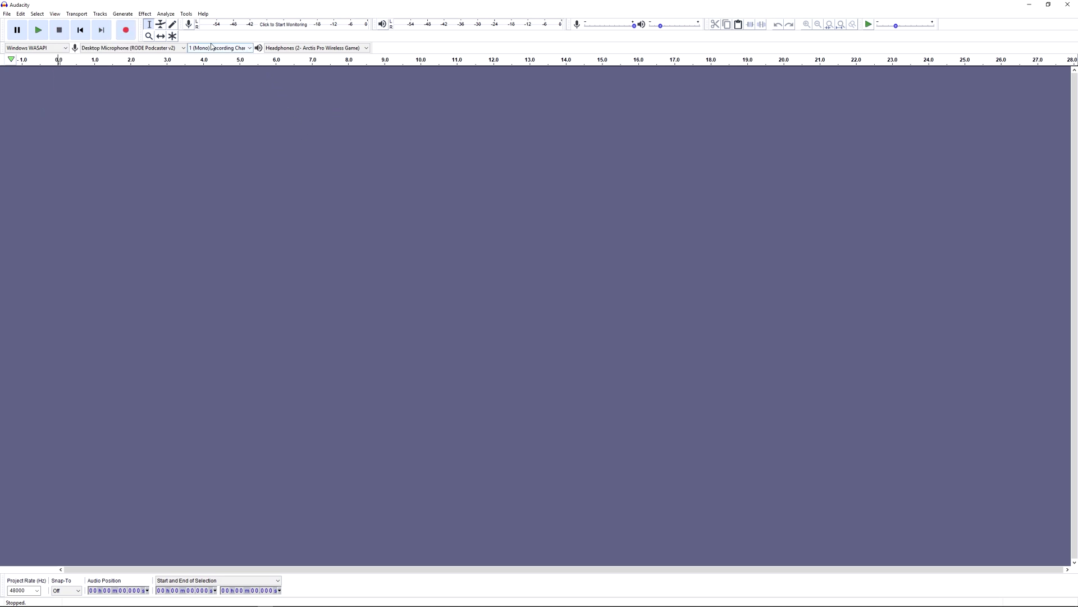
{"action": "mouse_move", "coordinate": [372, 48]}
{"action": "left_mouse_down"}
{"action": "mouse_move", "coordinate": [450, 47]}
{"action": "mouse_move", "coordinate": [366, 48]}
{"action": "left_mouse_up"}
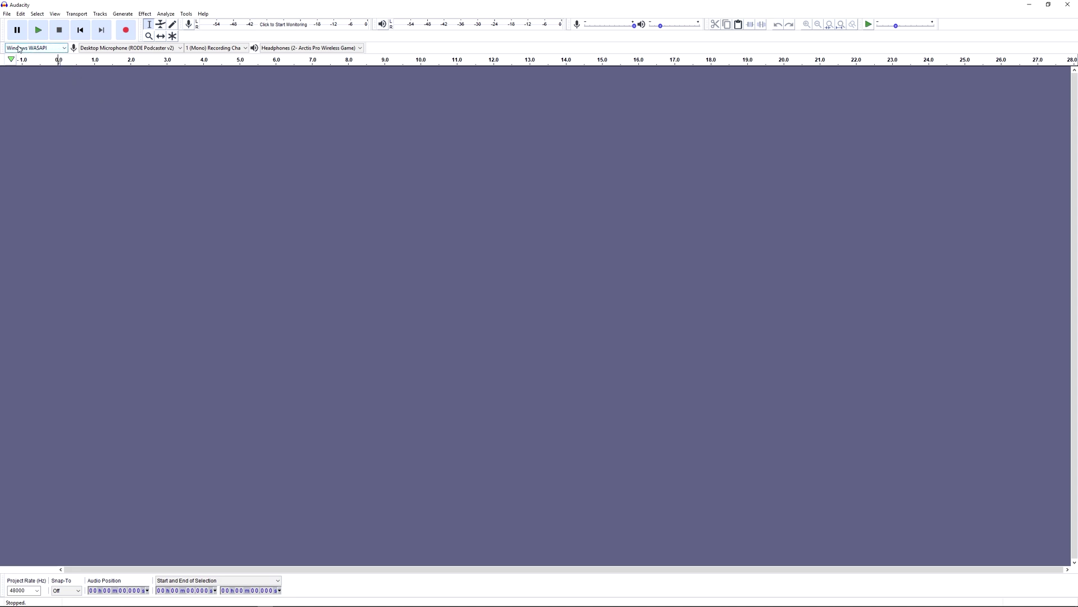
{"action": "left_click", "coordinate": [62, 50]}
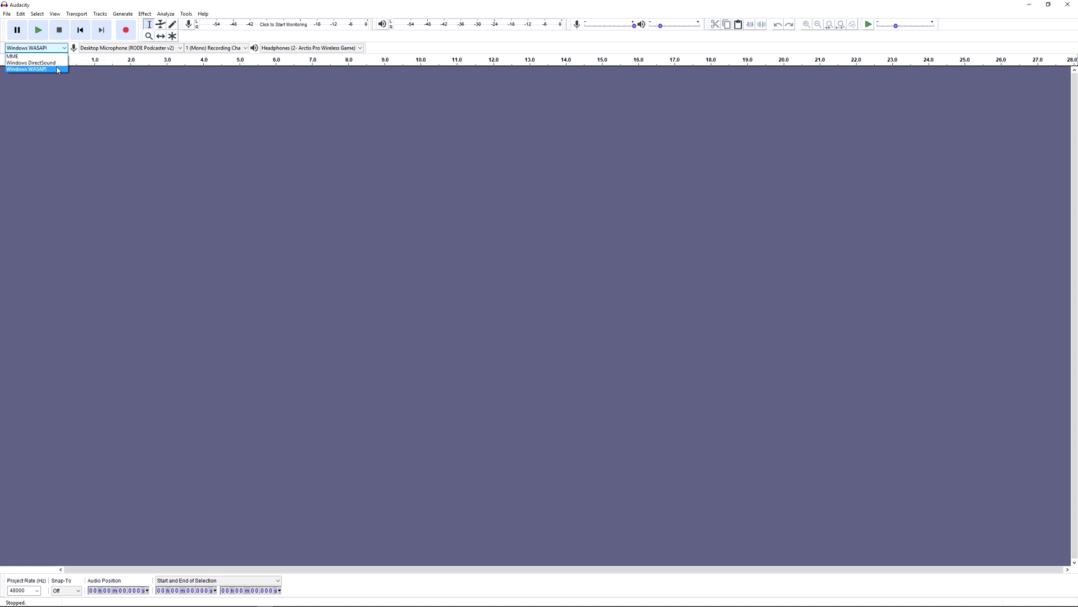
{"action": "left_click", "coordinate": [55, 68]}
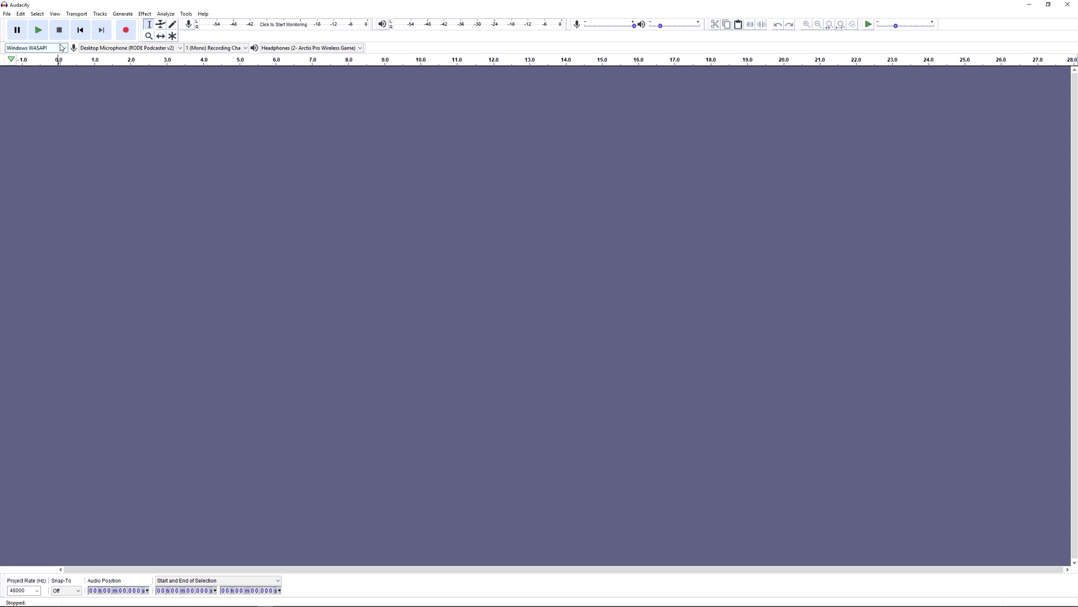
{"action": "left_click", "coordinate": [57, 48]}
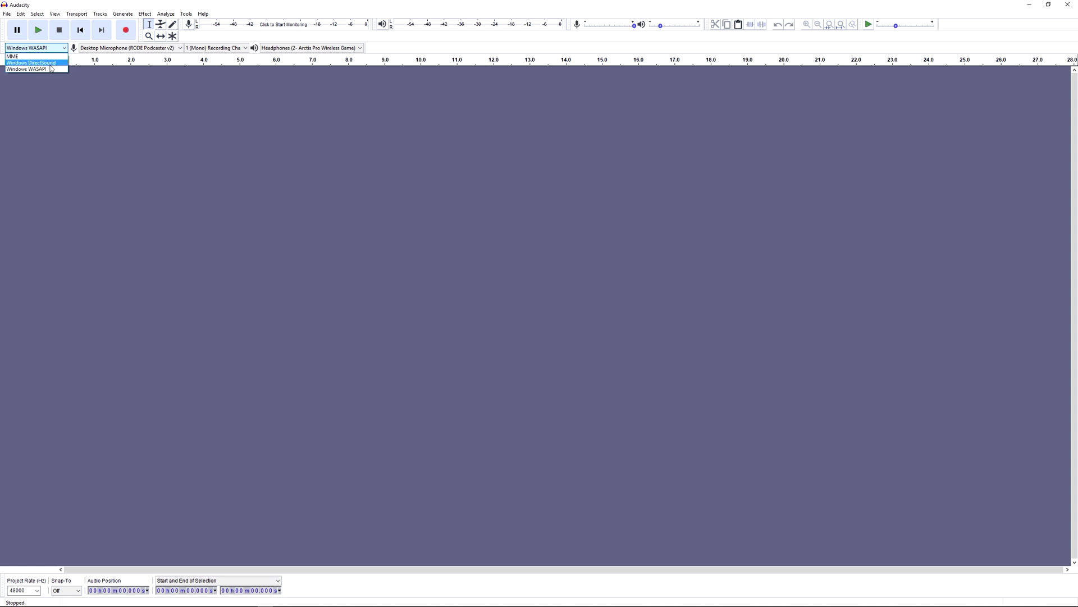
{"action": "left_click", "coordinate": [52, 67]}
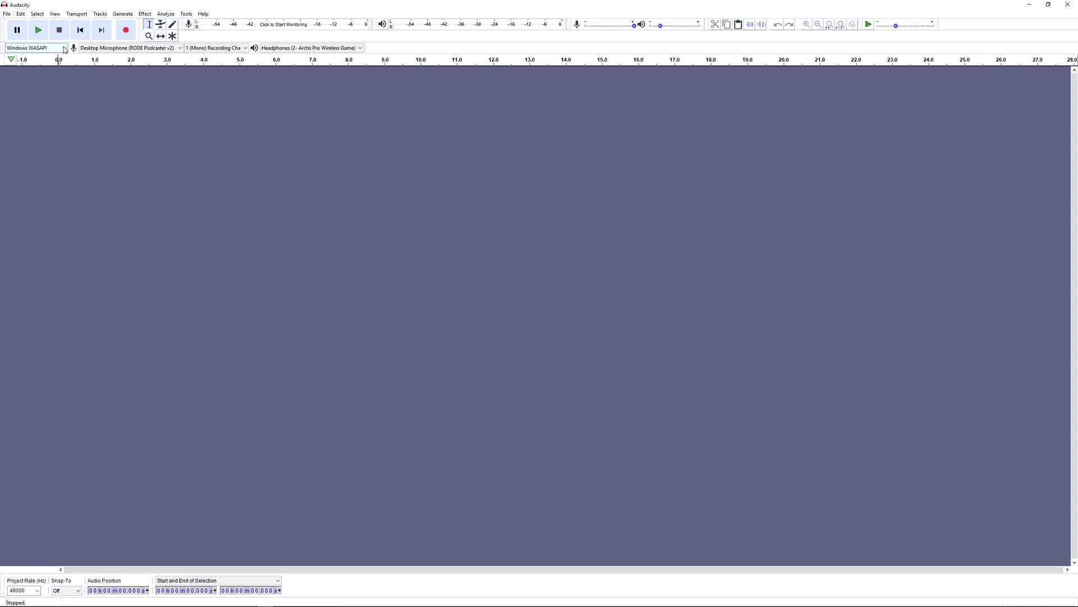
{"action": "left_click", "coordinate": [42, 49]}
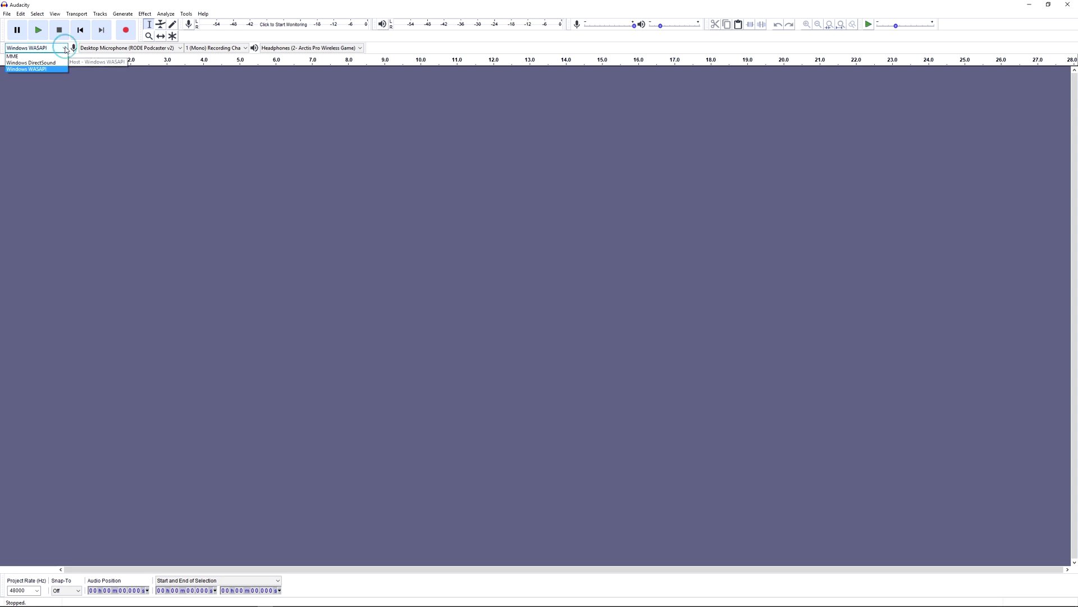
{"action": "left_click", "coordinate": [50, 70]}
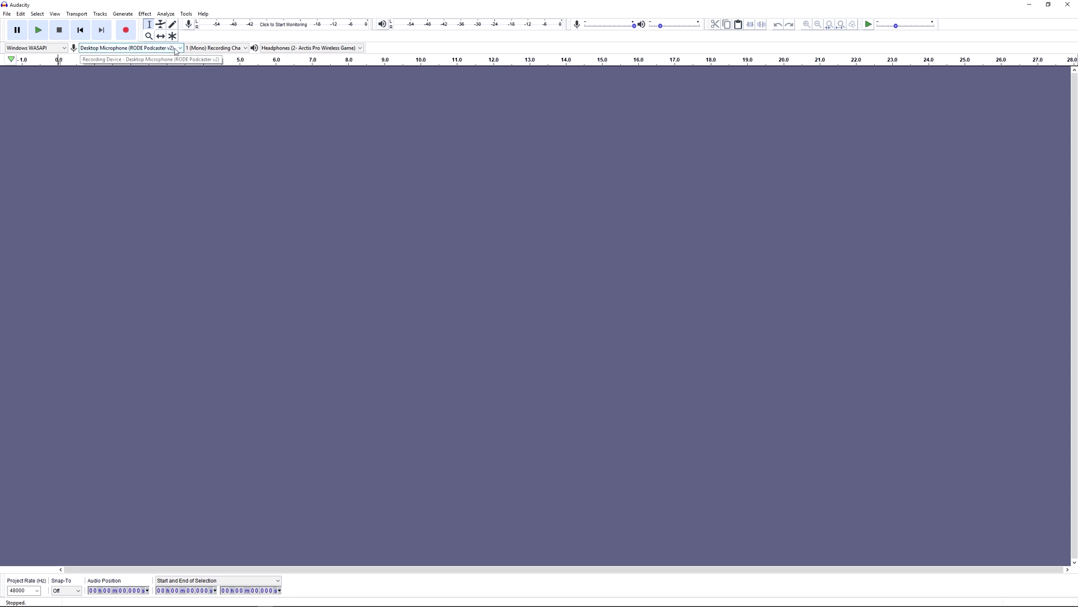
{"action": "left_click", "coordinate": [99, 50]}
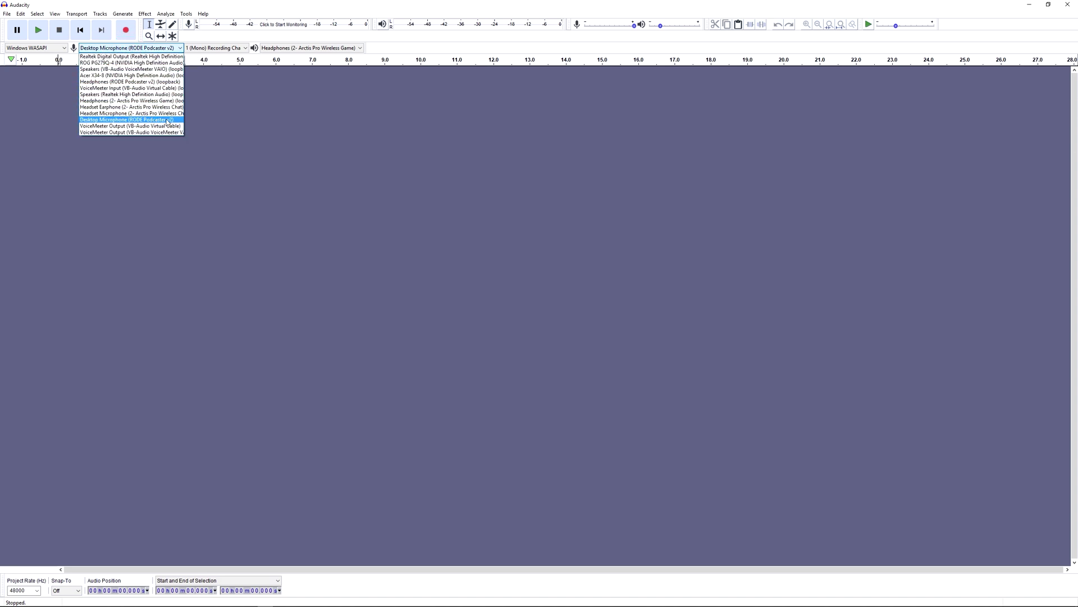
{"action": "left_click", "coordinate": [167, 120]}
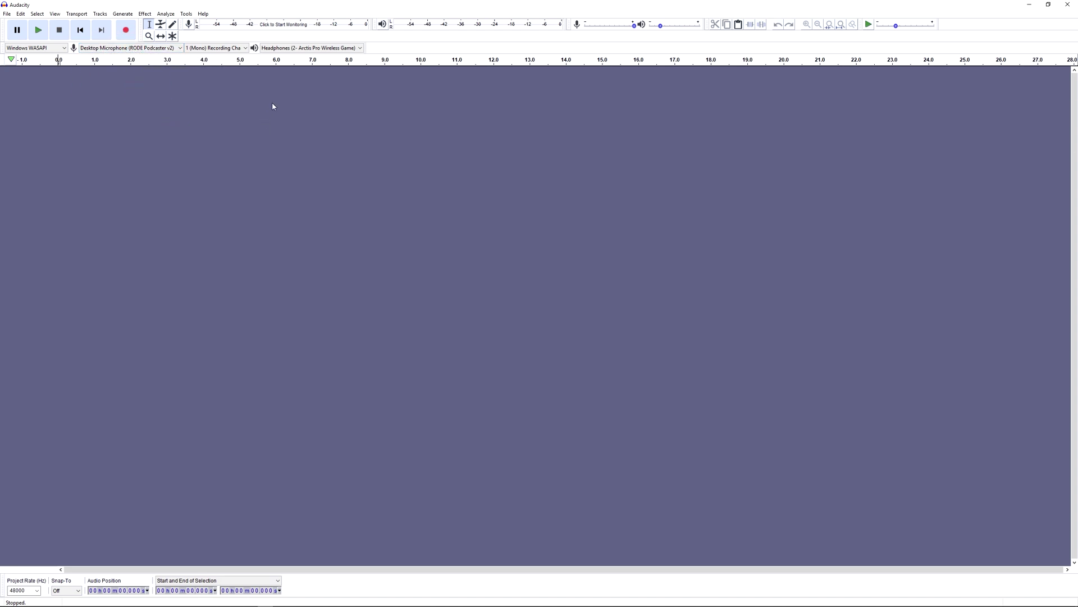
{"action": "left_click", "coordinate": [228, 49]}
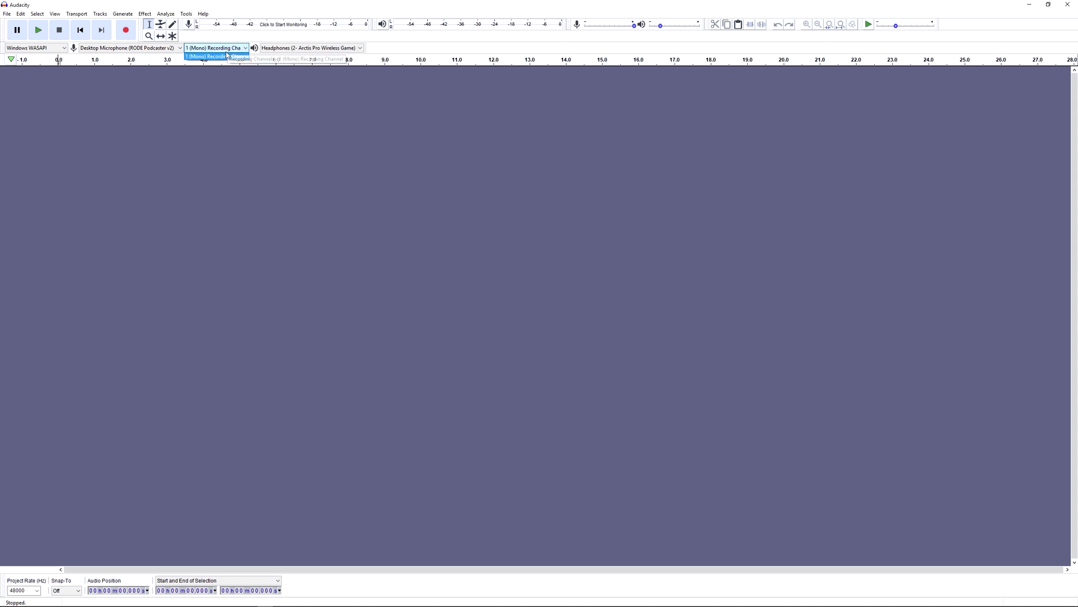
{"action": "left_click", "coordinate": [224, 54]}
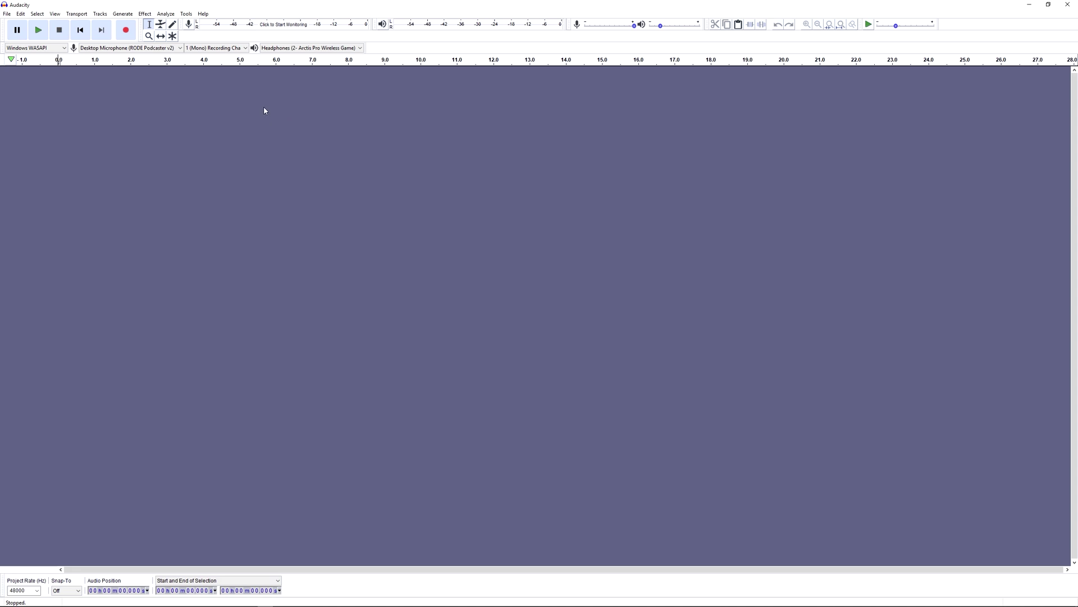
{"action": "left_click", "coordinate": [361, 49]}
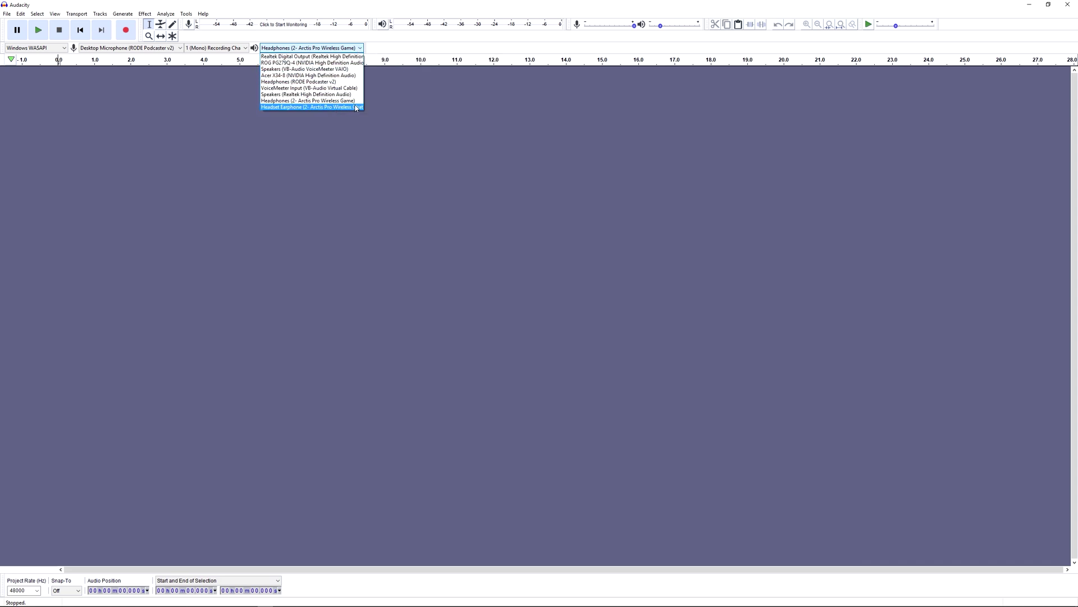
{"action": "left_click", "coordinate": [343, 101]}
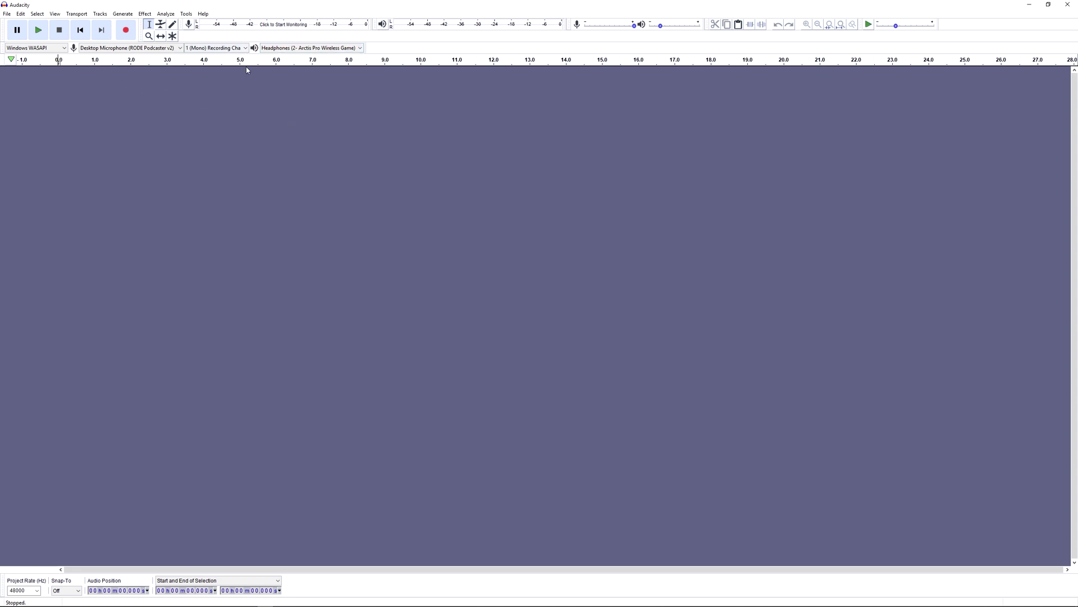
Step: Start monitoring the RODE Podcaster microphone on the Recording Meter
{"action": "left_click", "coordinate": [281, 27]}
{"action": "mouse_move", "coordinate": [897, 28]}
{"action": "left_click", "coordinate": [20, 13]}
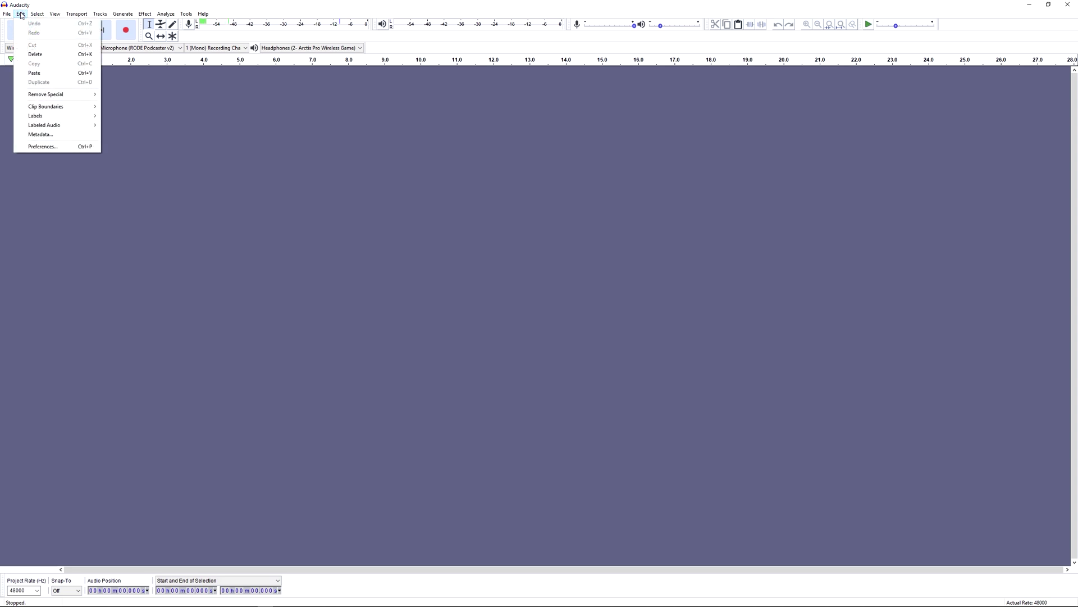
{"action": "left_click", "coordinate": [58, 147]}
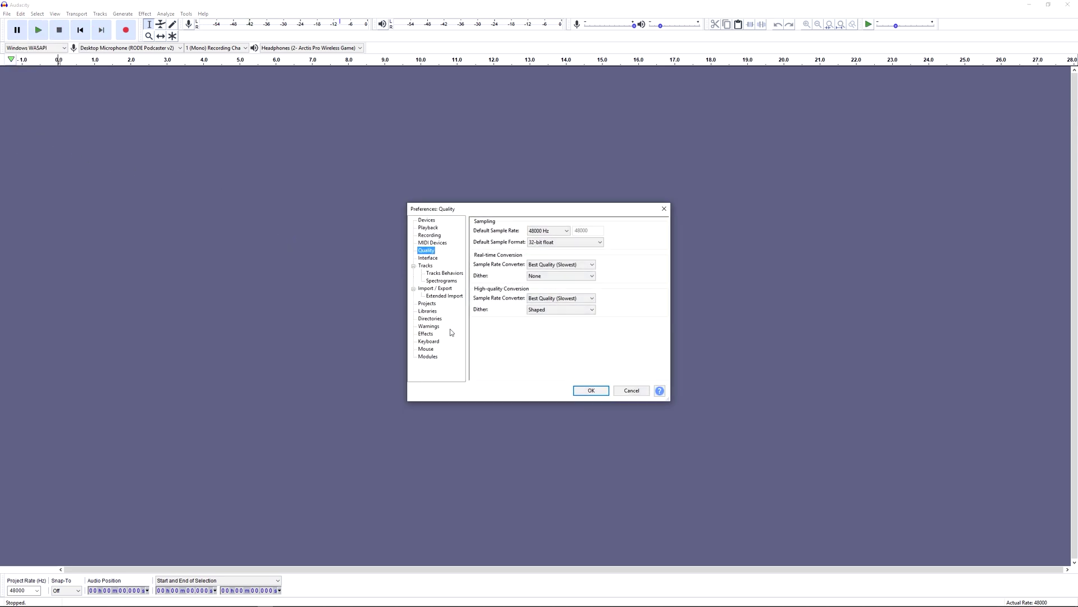
{"action": "left_click", "coordinate": [436, 341]}
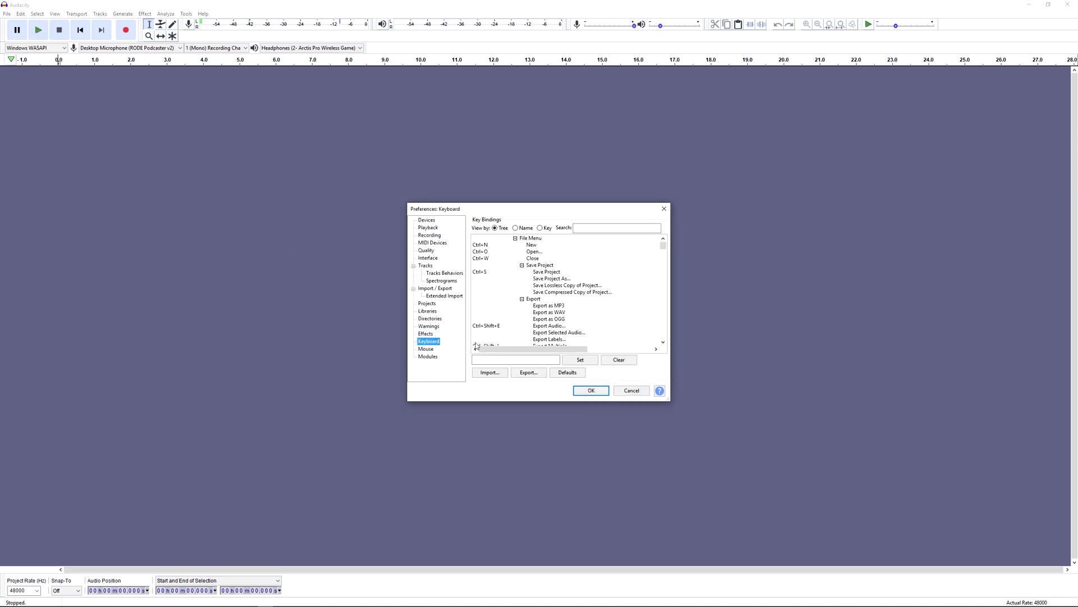
{"action": "left_click", "coordinate": [546, 279]}
{"action": "left_click", "coordinate": [547, 312]}
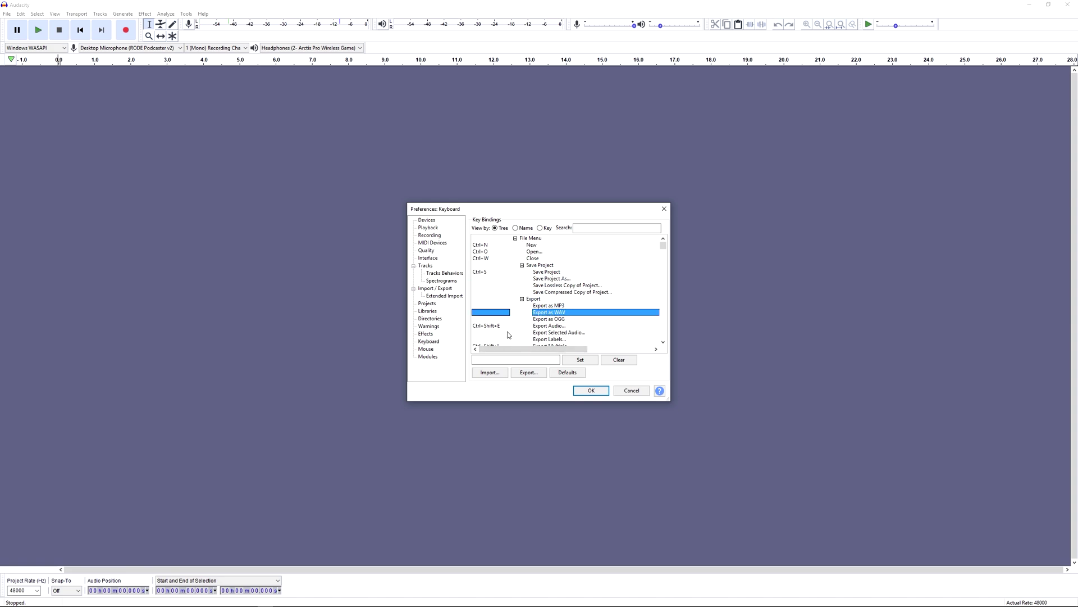
{"action": "left_click", "coordinate": [548, 326]}
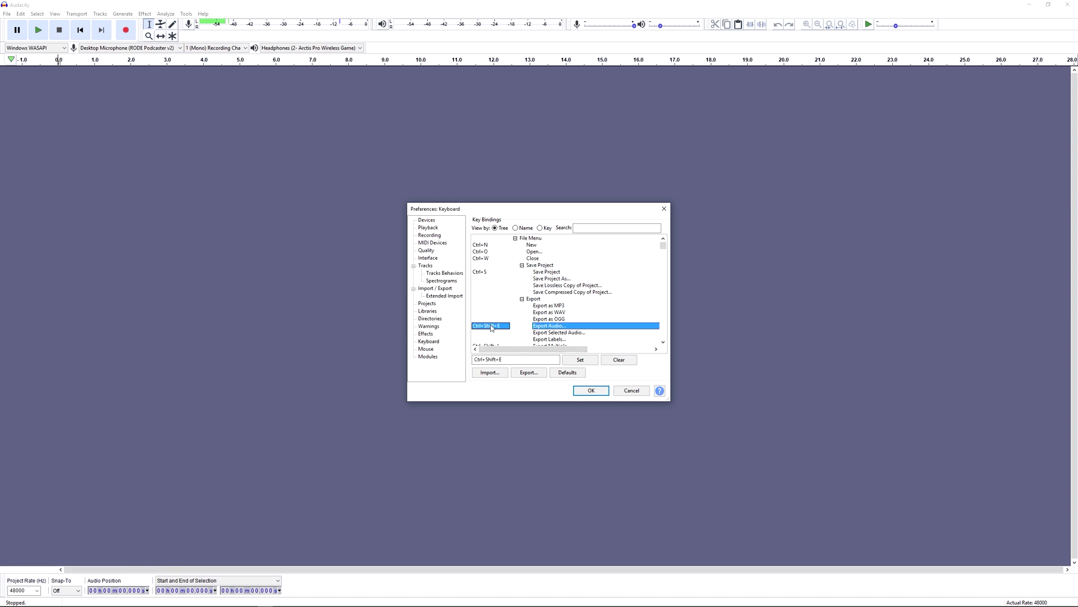
{"action": "left_click", "coordinate": [535, 246]}
{"action": "scroll", "coordinate": [538, 322], "scroll_direction": "down", "scroll_amount": 4}
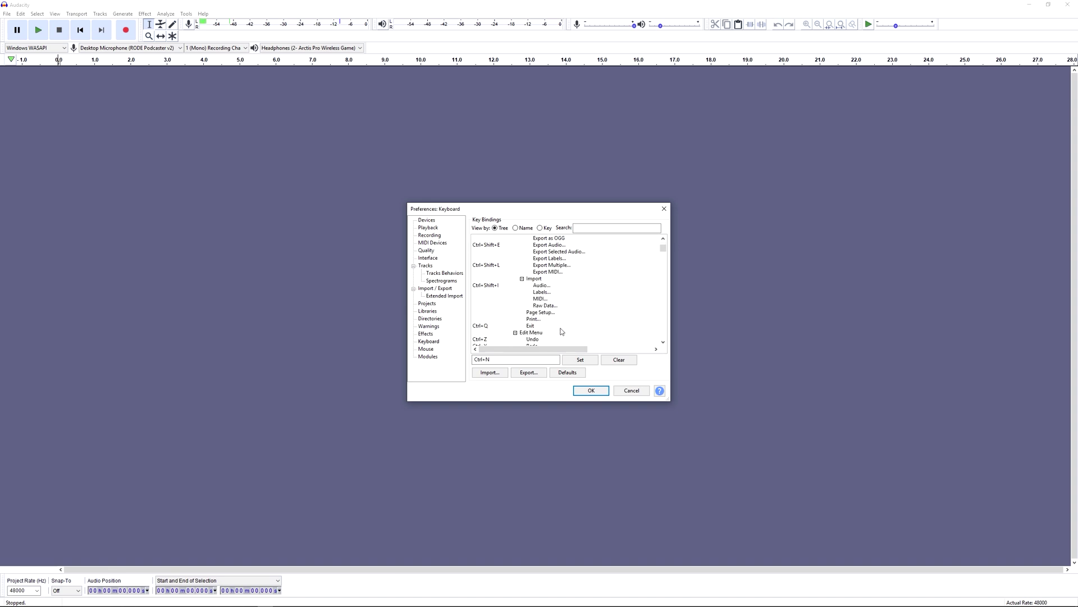
{"action": "left_click", "coordinate": [555, 299]}
{"action": "left_click", "coordinate": [554, 286]}
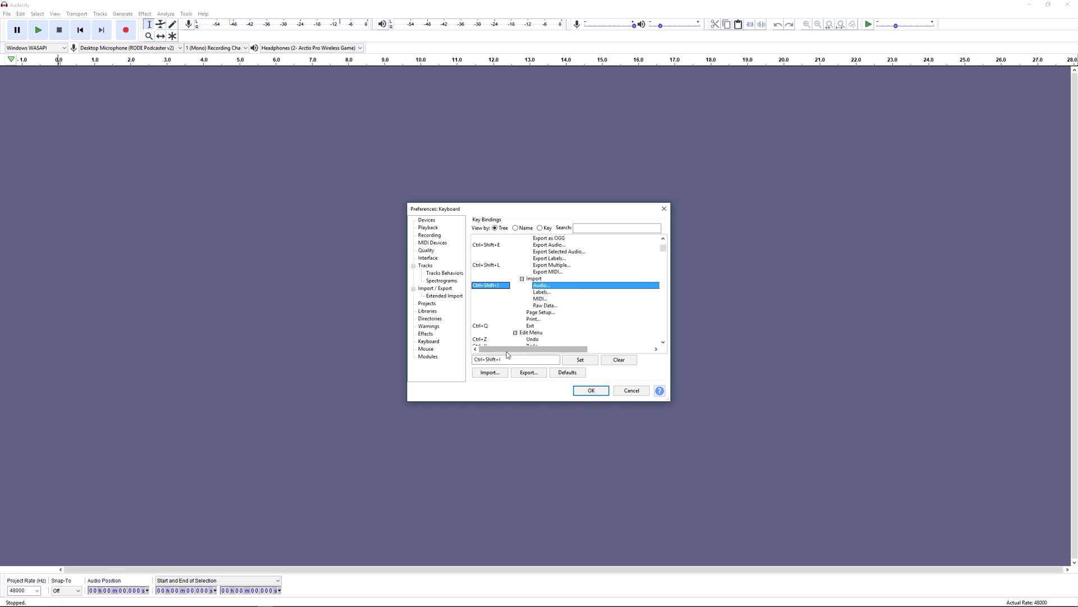
{"action": "left_click", "coordinate": [547, 340]}
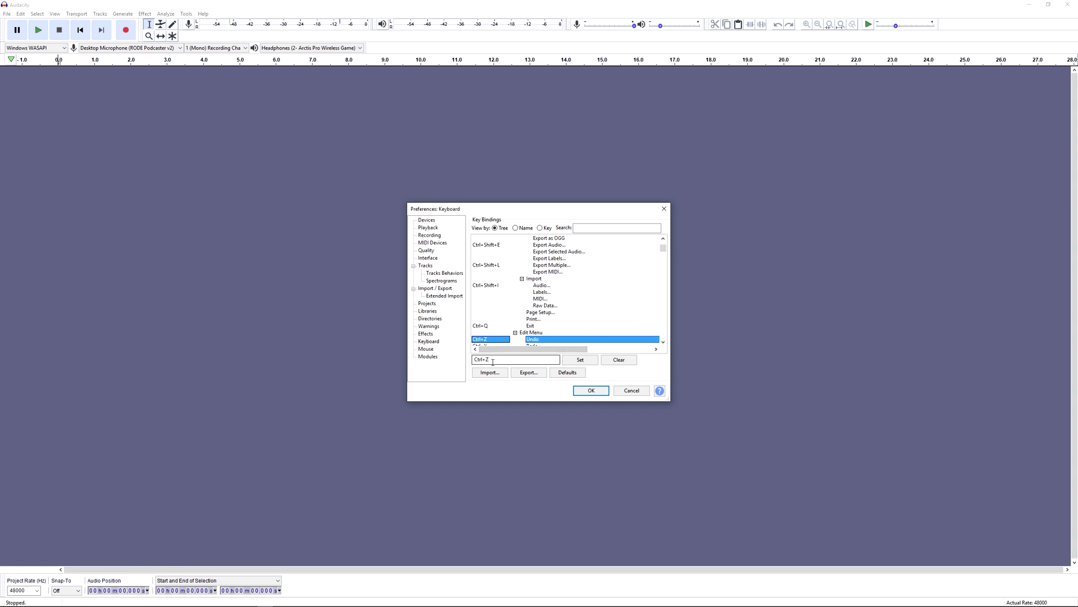
{"action": "scroll", "coordinate": [548, 335], "scroll_direction": "down", "scroll_amount": 4}
{"action": "left_click", "coordinate": [540, 265]}
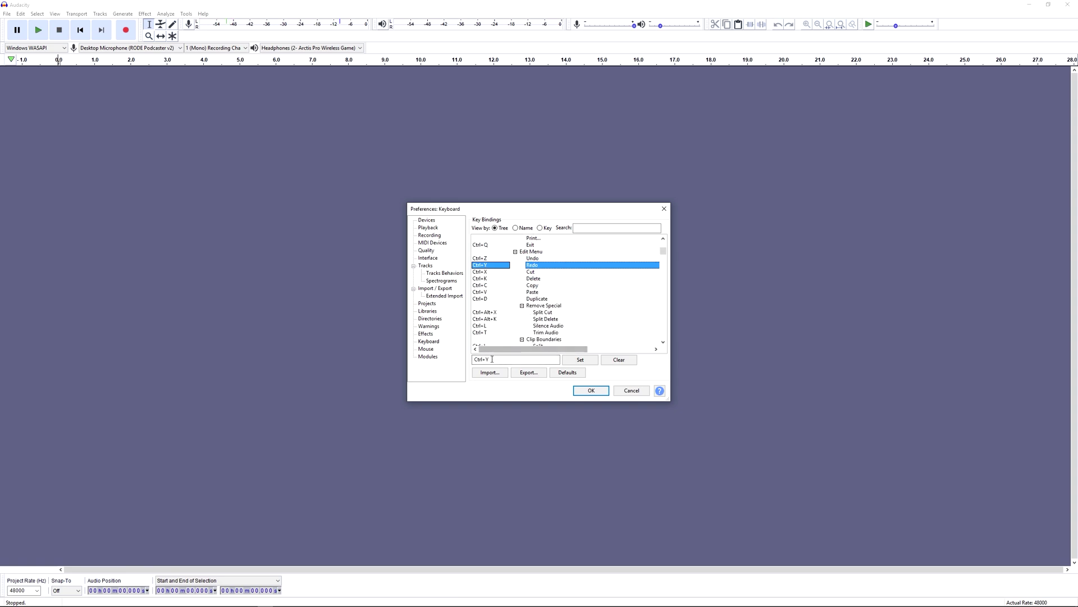
{"action": "left_click", "coordinate": [628, 392]}
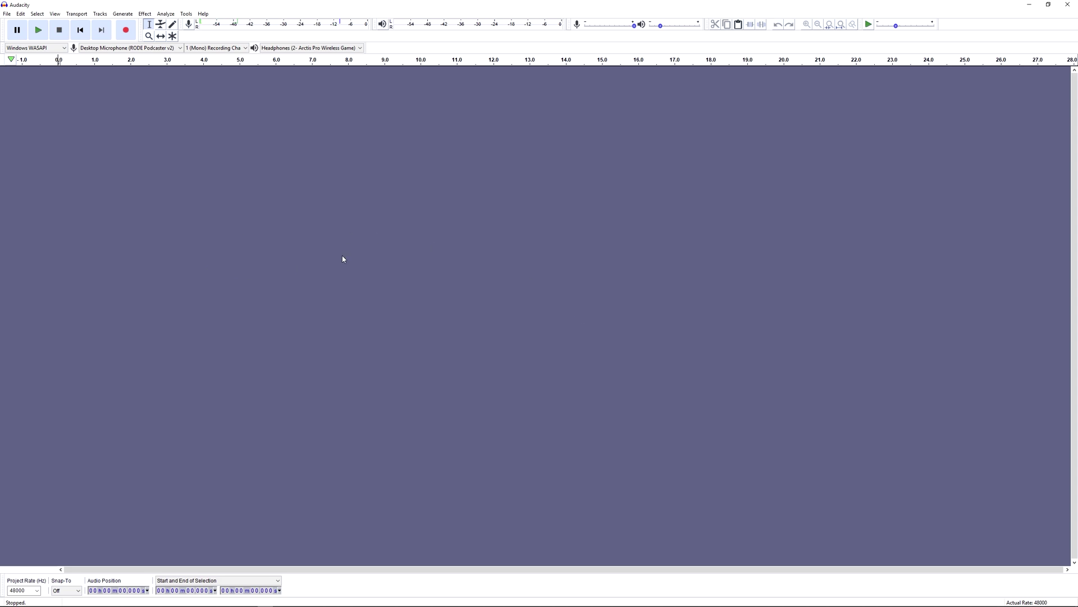